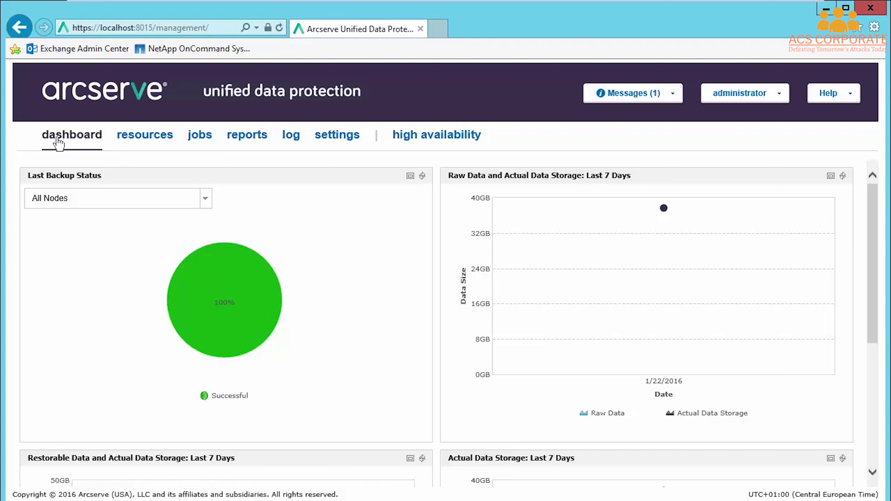
- Open the resources view and start adding nodes with the Import from Hyper-V method
left_click(142, 140)
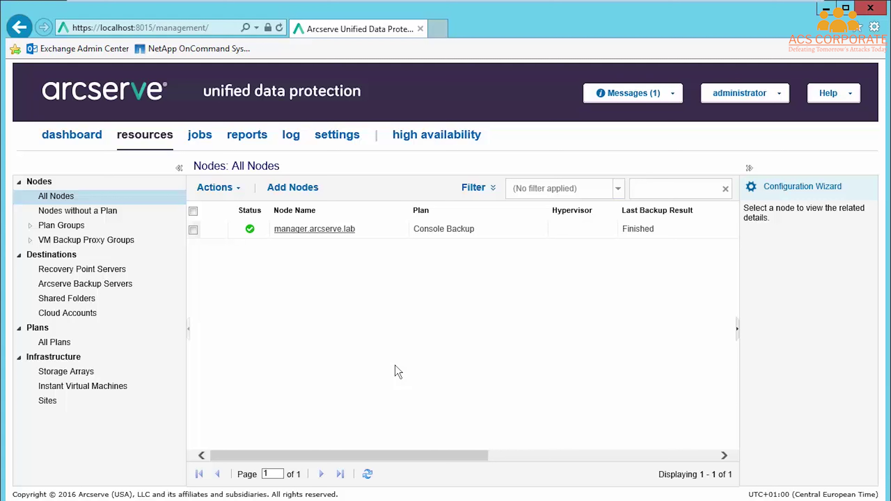
left_click(296, 193)
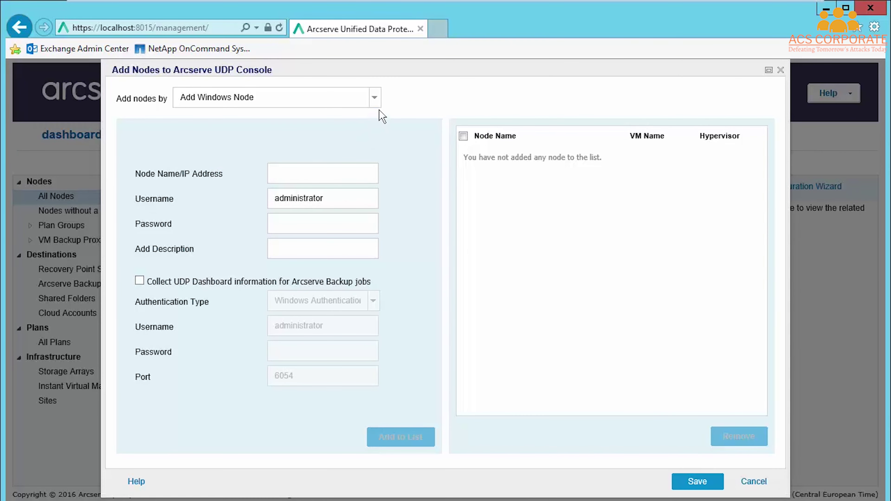
left_click(375, 99)
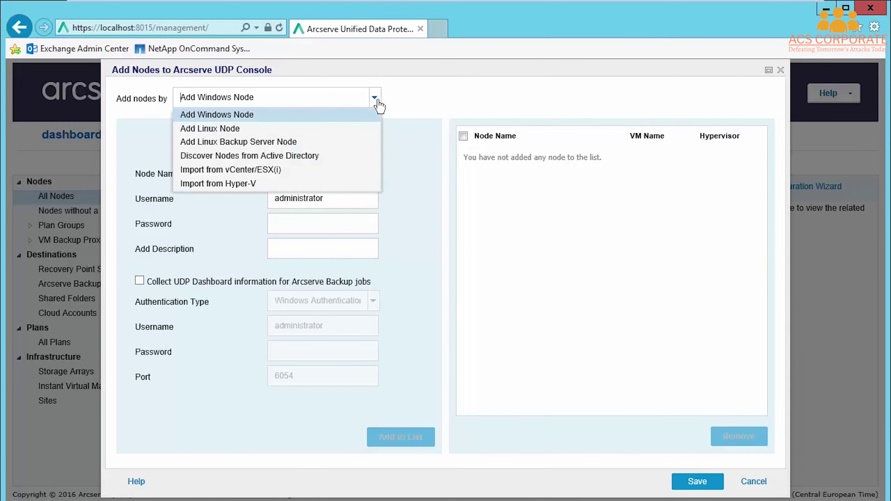
left_click(287, 182)
- Connect to the host Hyper-V with username arcserve\administrator and the account password
left_click(314, 253)
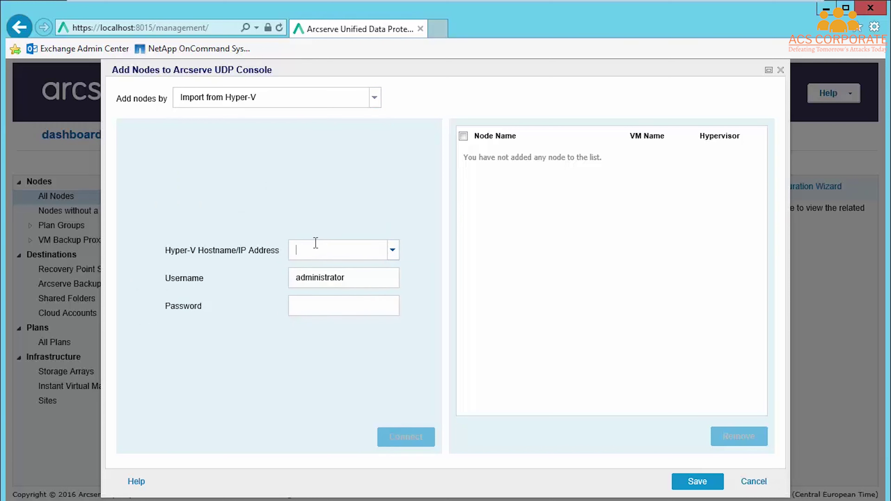
type("Hyper-V")
left_click(298, 272)
type("a")
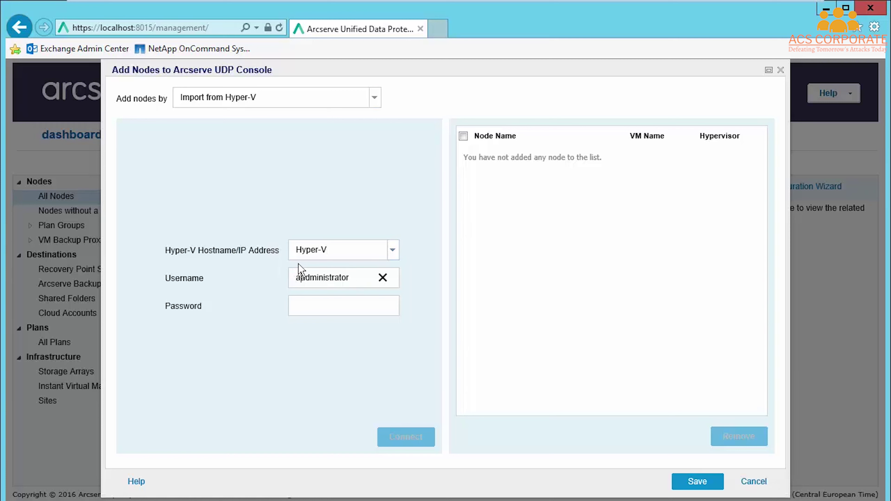
type("rcserve\\")
left_click(318, 307)
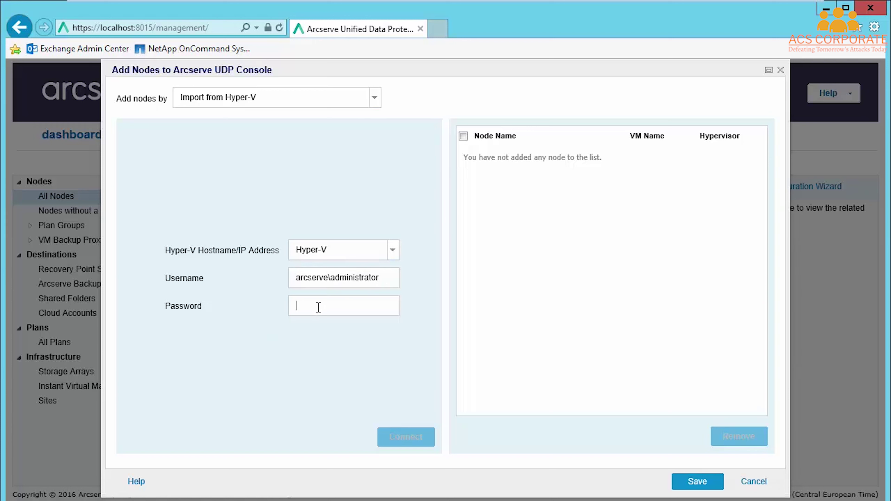
type("••••••••")
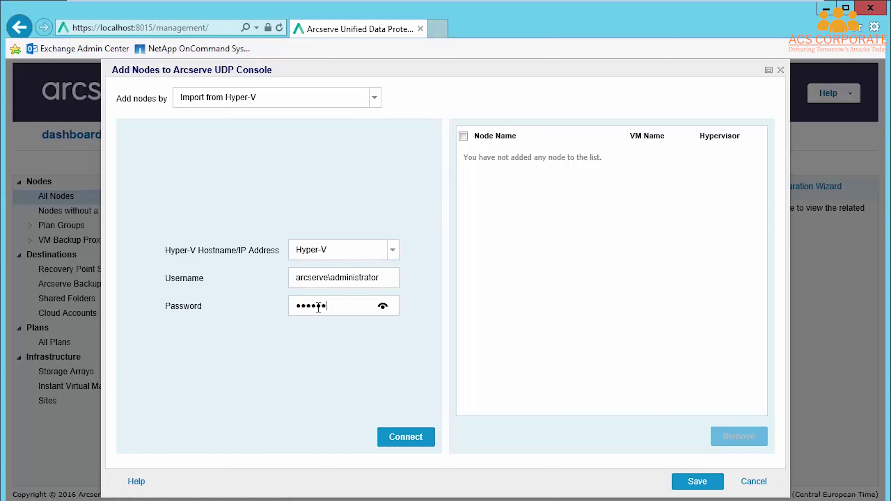
type("••••")
left_click(411, 439)
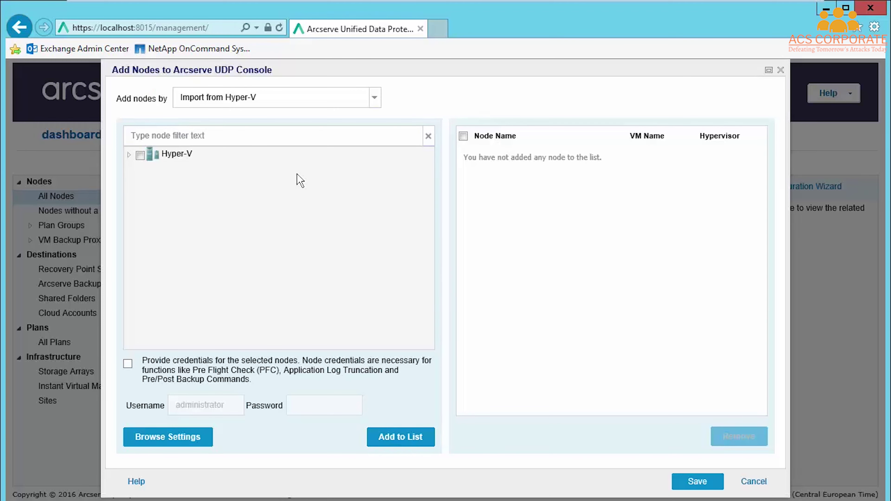
- Add the Hyper-V virtual machines centosvm02 and w2k12r2vm02 to the node list and save them
left_click(129, 155)
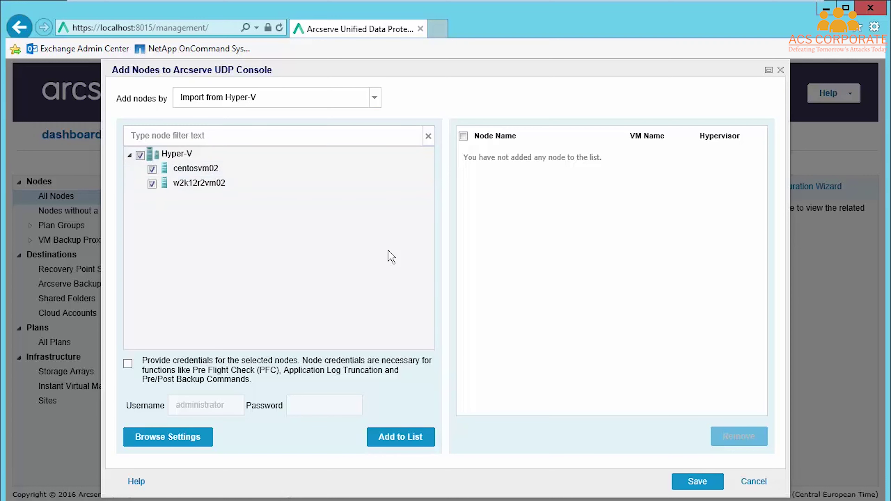
left_click(408, 443)
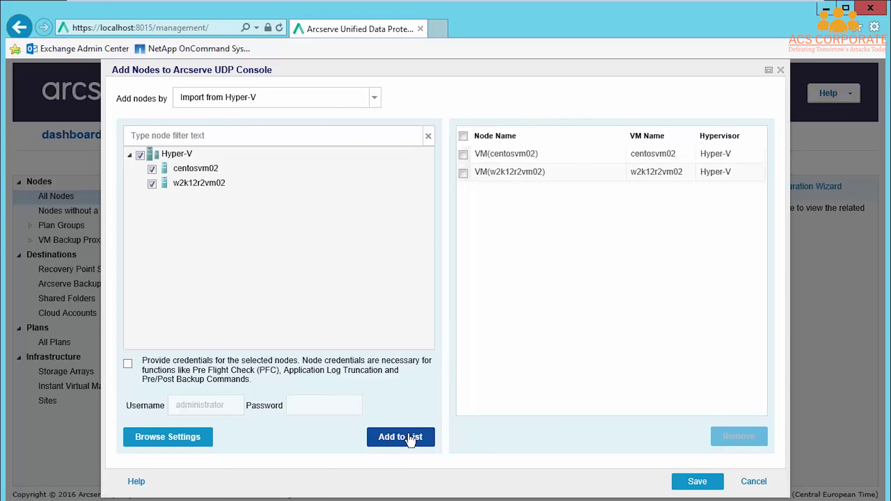
left_click(700, 485)
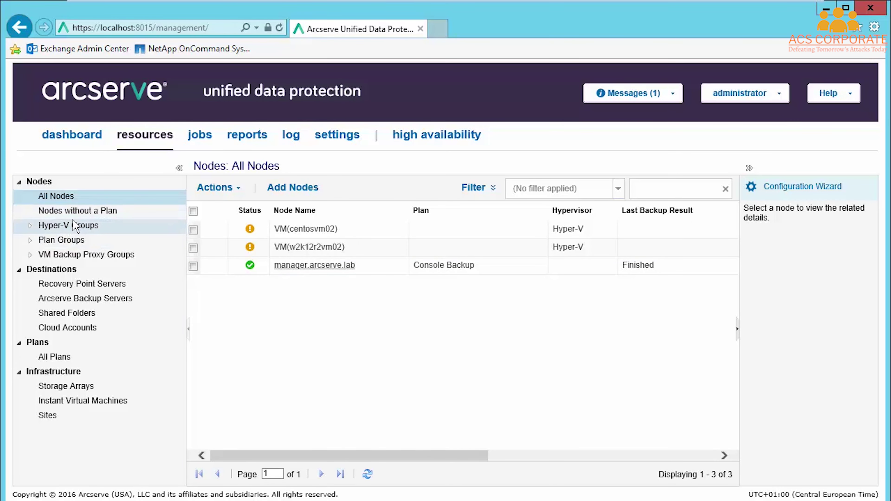
- Start adding nodes by importing from vCenter/ESX(i) and connect to host vsphere as root with the account password
left_click(289, 188)
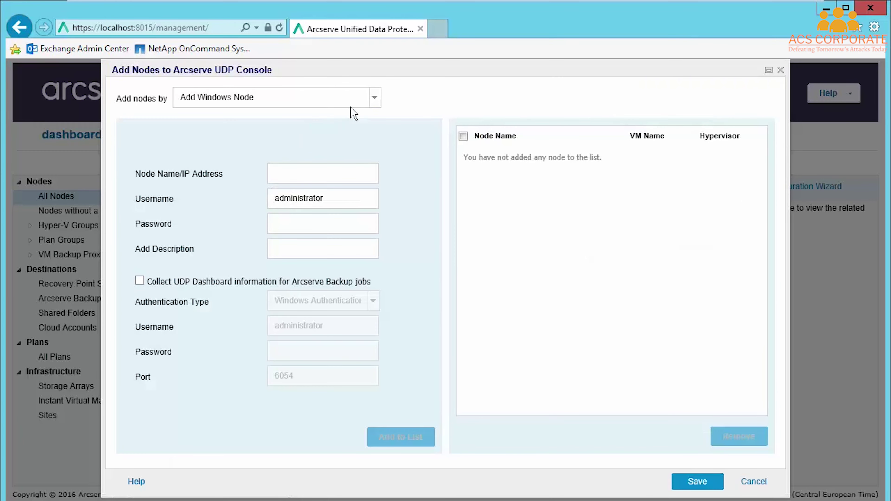
left_click(375, 98)
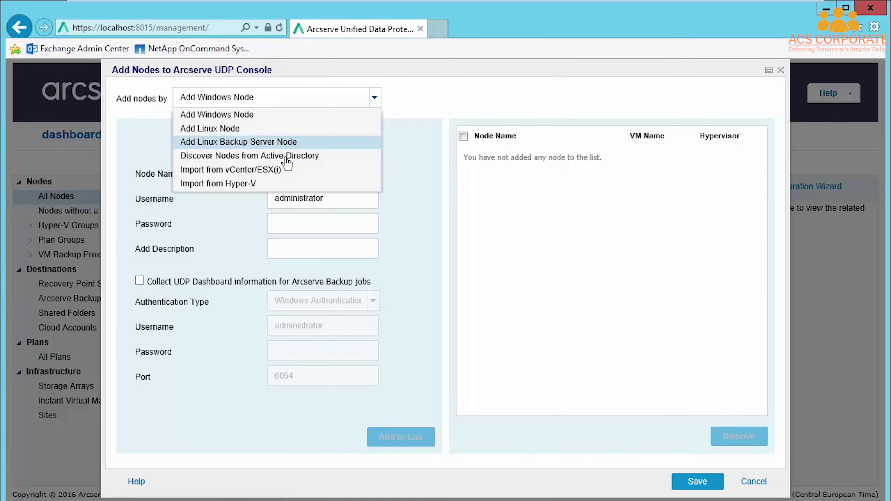
left_click(279, 170)
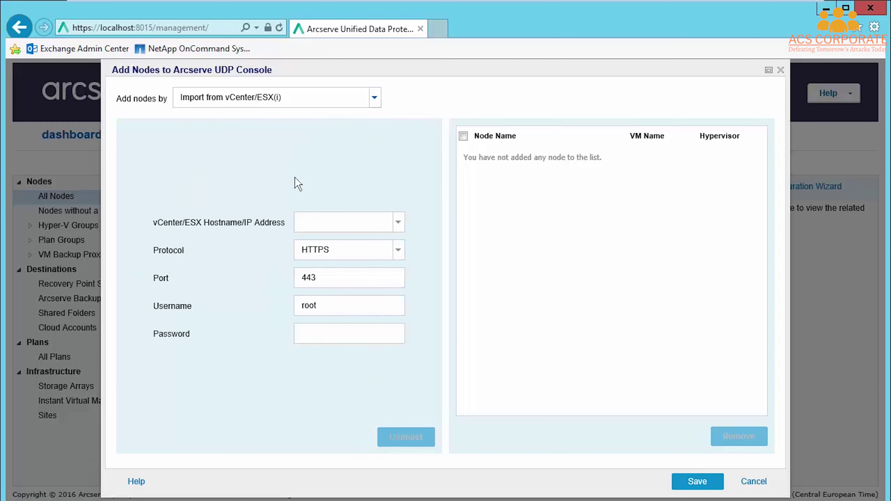
left_click(357, 222)
type("vsphere")
left_click(330, 332)
type("••••••••••••")
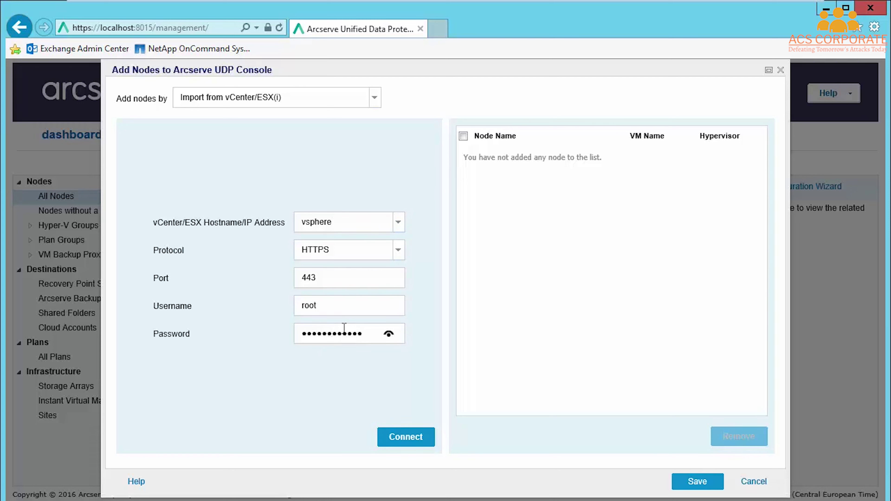
left_click(406, 437)
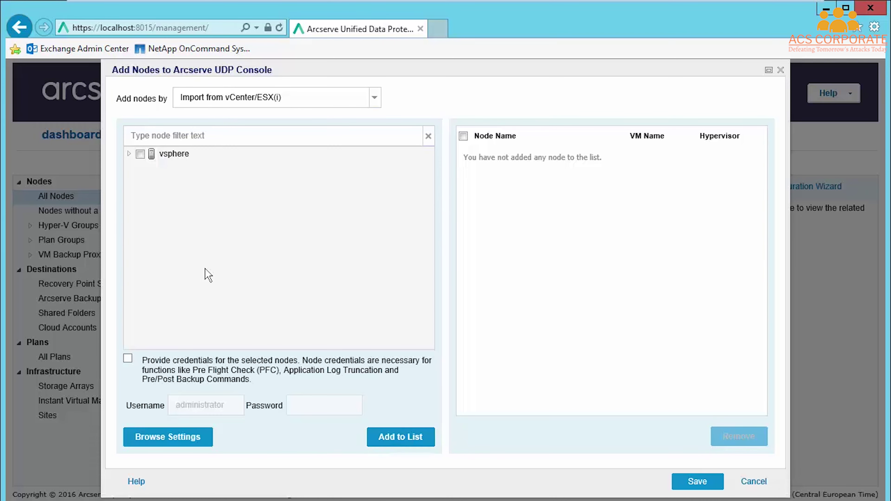
- Add all vsphere virtual machines (centosvm01, FSHA-Appliance and w2k12r2vm01) to the node list and save them
left_click(129, 154)
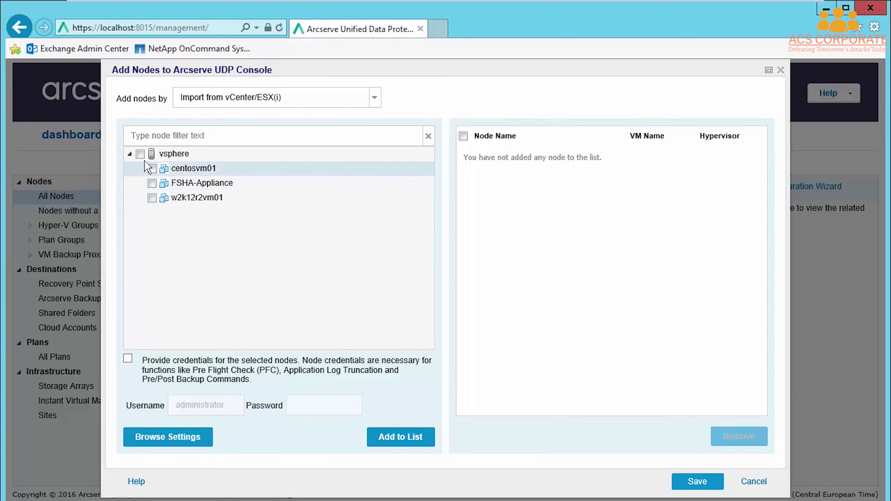
left_click(140, 155)
left_click(396, 439)
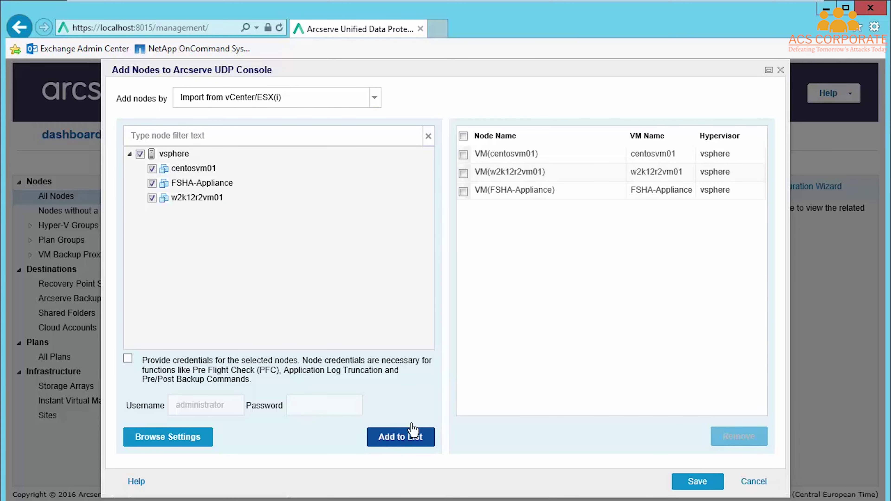
left_click(687, 481)
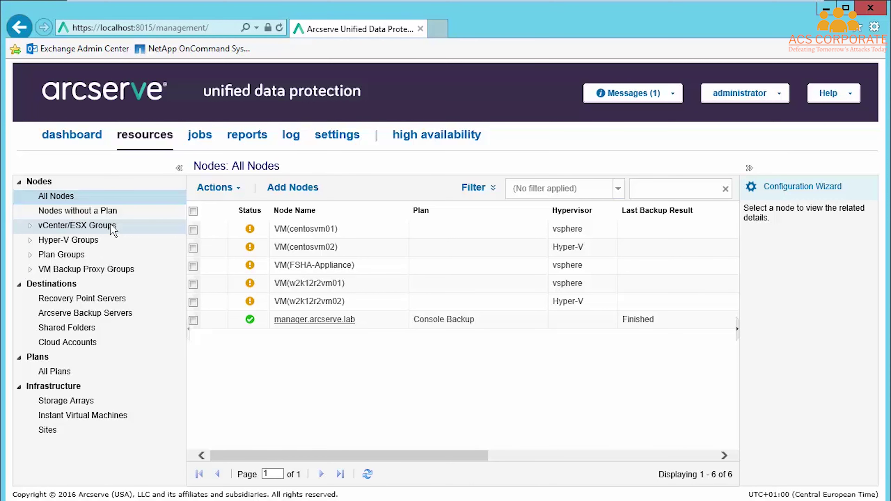
- Add Active Directory discovery credentials for domain controller manager, using username arcserve\administrator and the account password
left_click(286, 192)
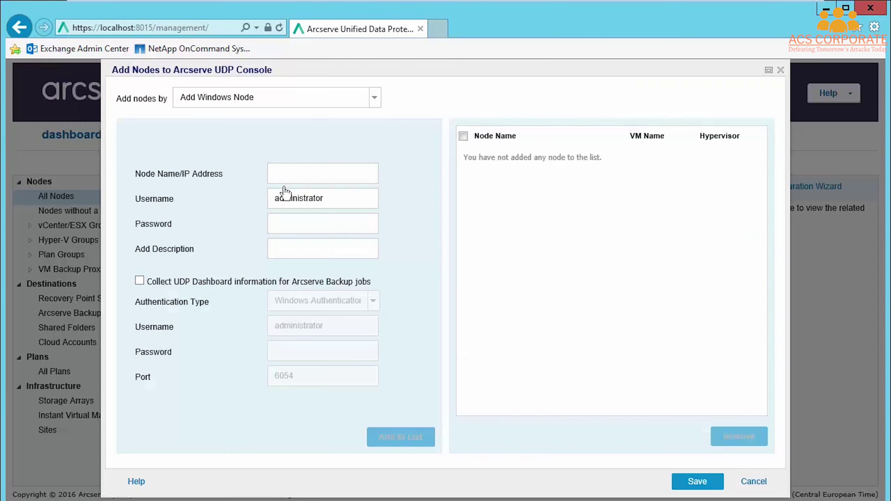
left_click(374, 101)
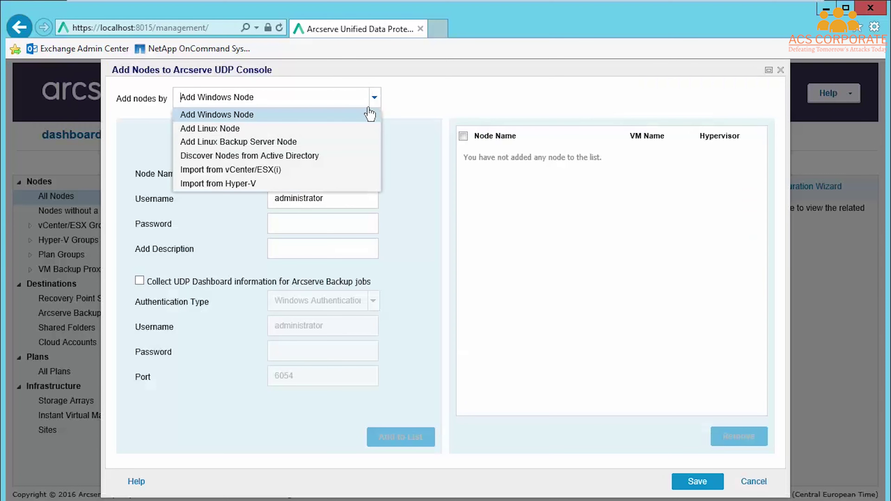
left_click(295, 156)
type("manager")
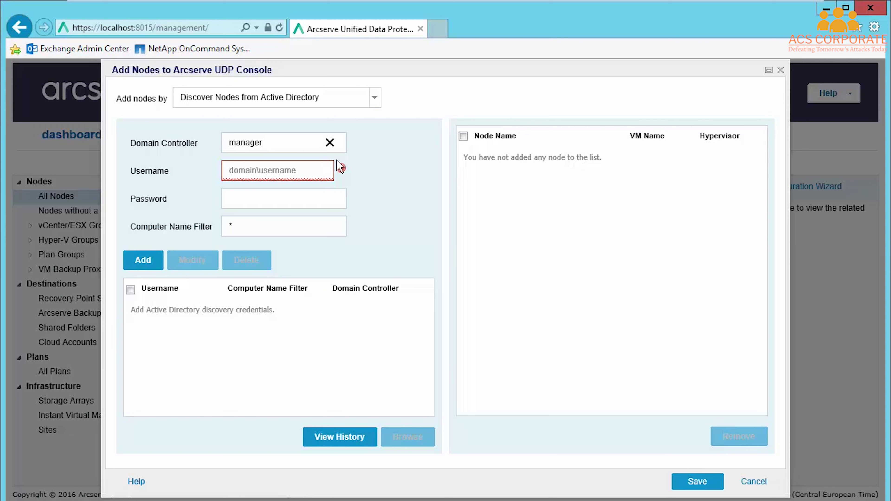
left_click(318, 171)
type("arcserve")
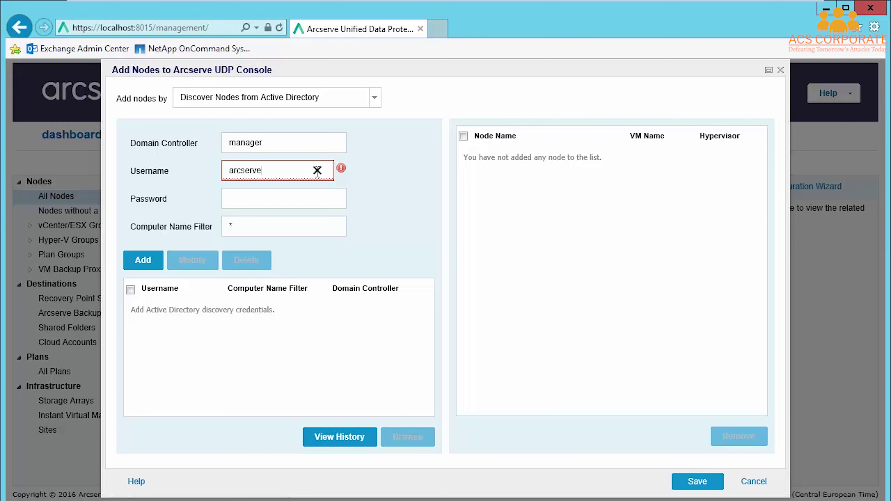
type("\\administrator")
left_click(299, 200)
type("************")
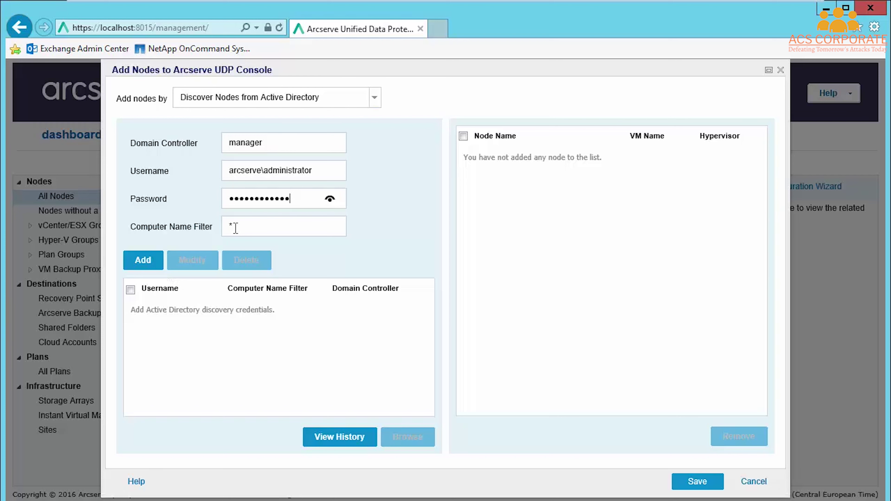
left_click(140, 264)
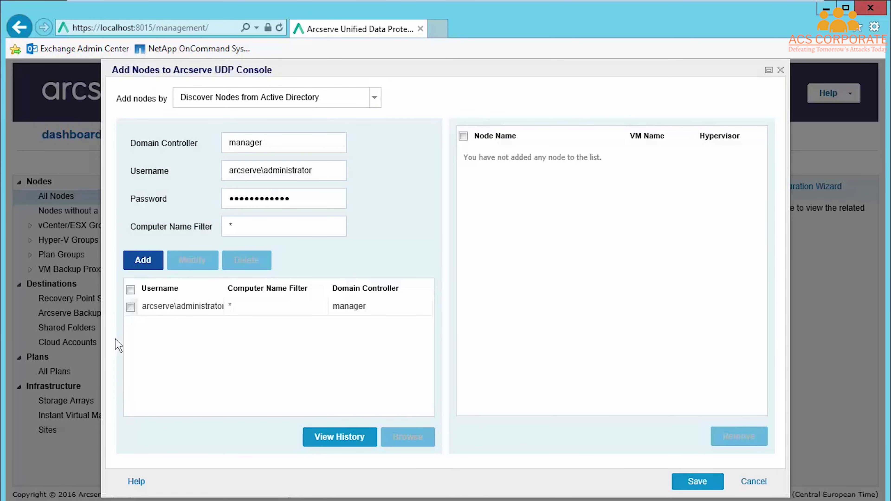
- Run the node discovery with the arcserve\administrator entry for domain controller manager
left_click(131, 307)
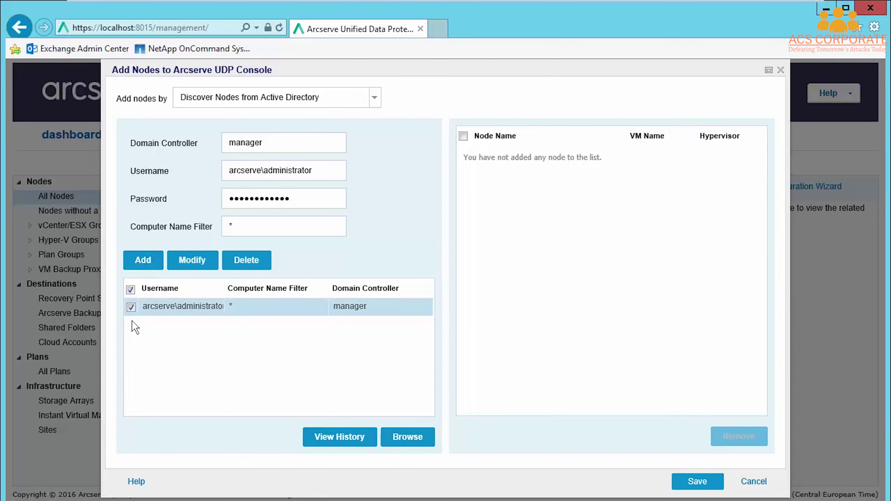
left_click(407, 439)
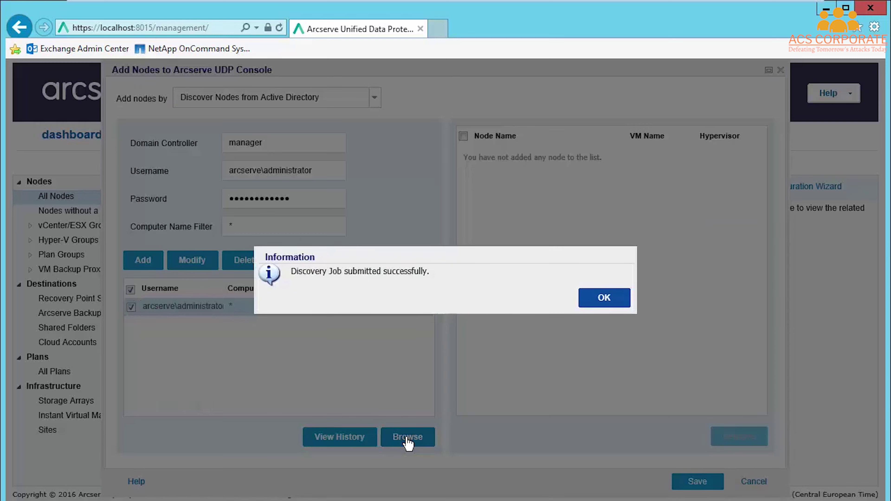
left_click(606, 300)
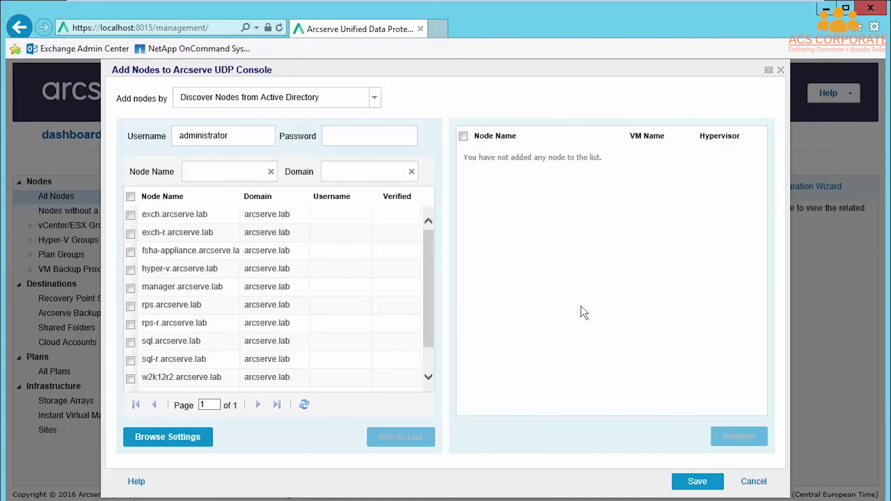
- Add the discovered node w2k12r2.arcserve.lab using username arcserve\administrator and the account password, and save it
left_click_drag(428, 317, 446, 285)
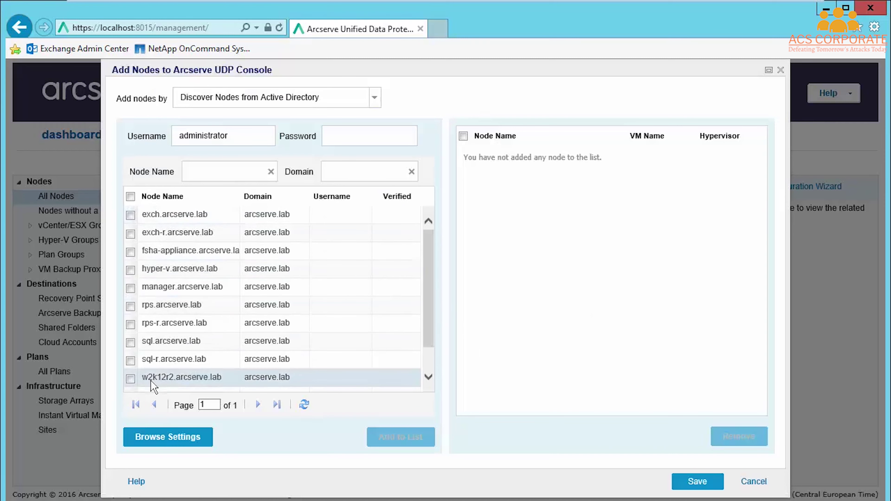
scroll(431, 330, "down", 2)
left_click(130, 346)
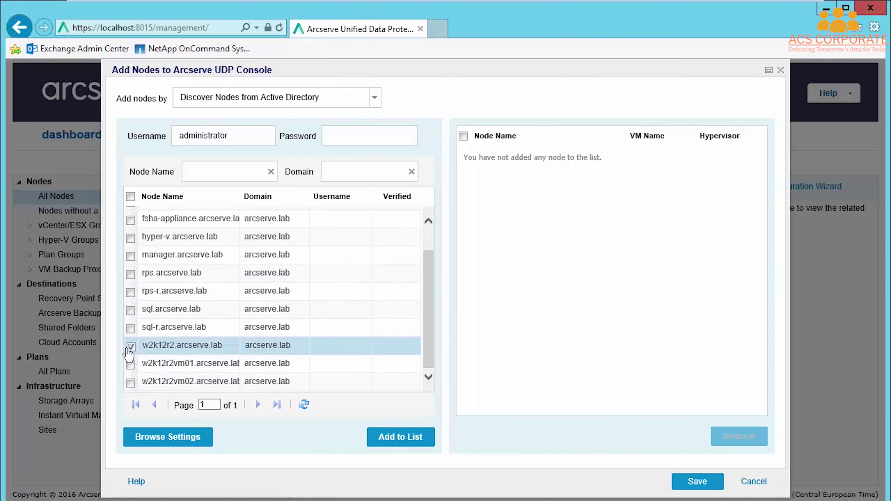
left_click(410, 438)
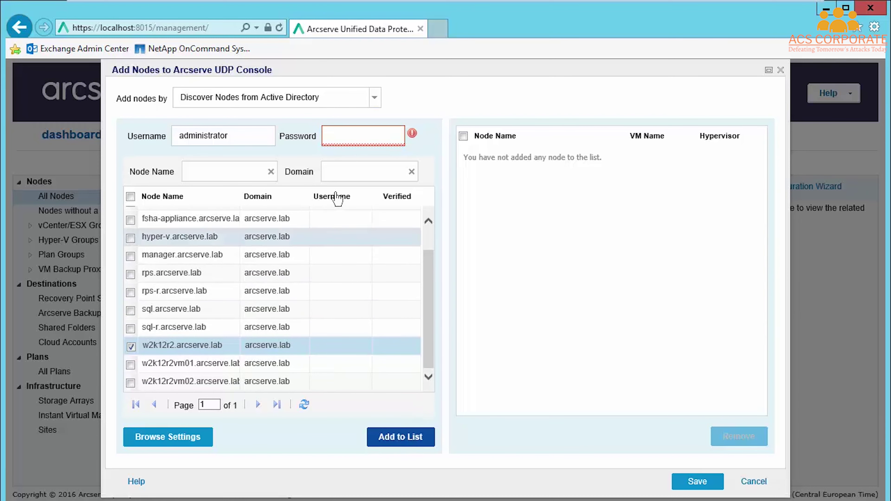
left_click(360, 136)
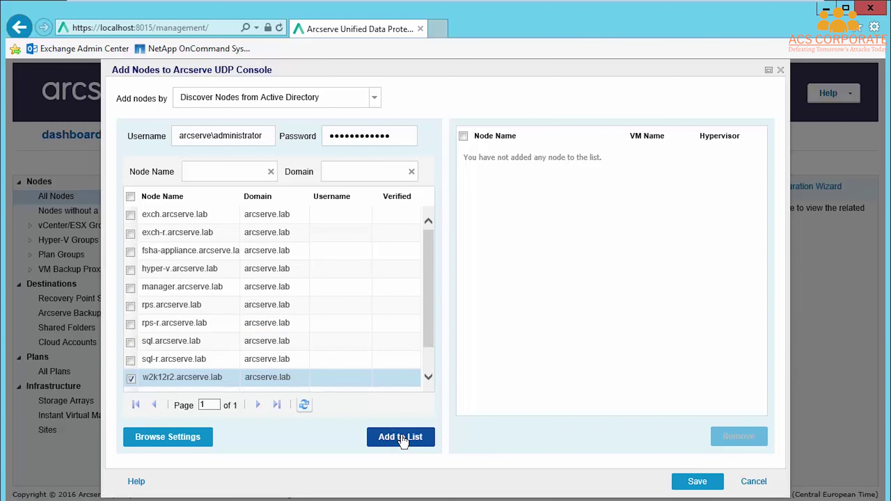
left_click(403, 439)
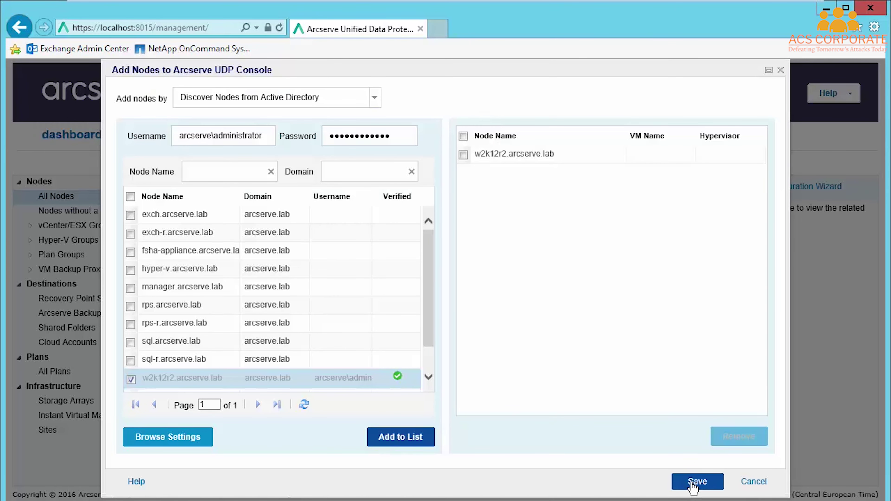
left_click(693, 484)
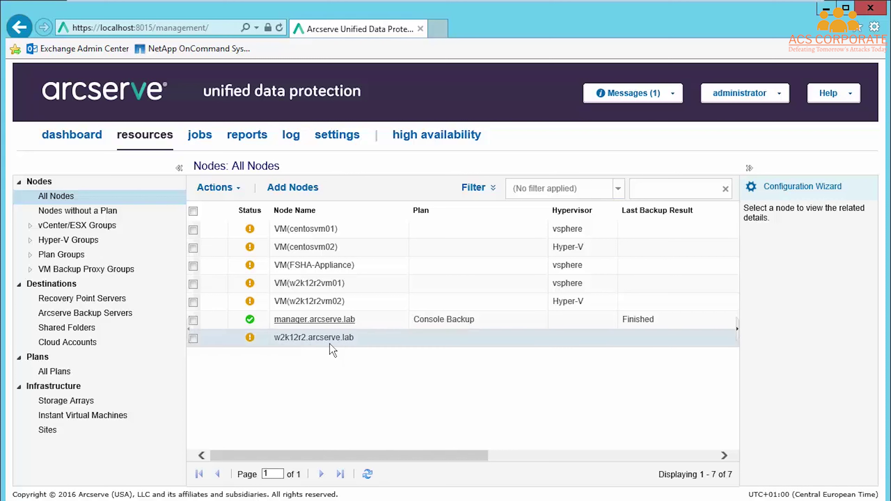
mouse_move(252, 227)
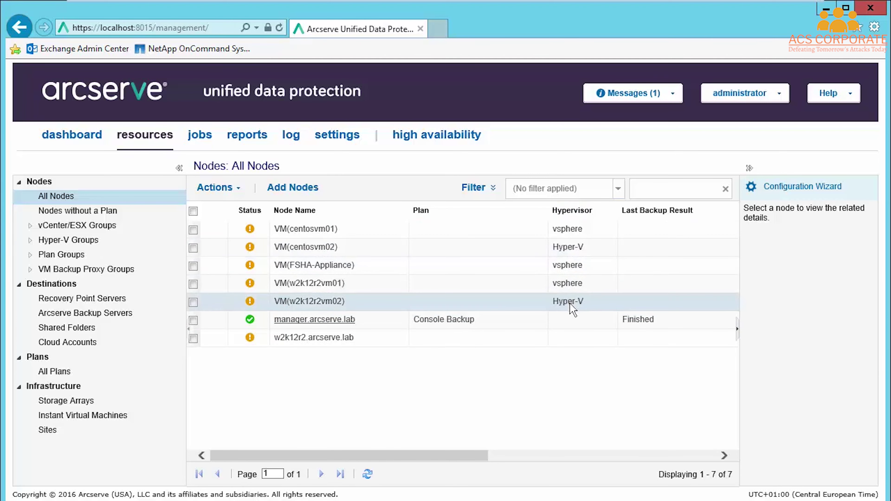
- Review the backup result, backup time, applications, products and OS columns of the All Nodes list
left_click_drag(472, 462, 582, 468)
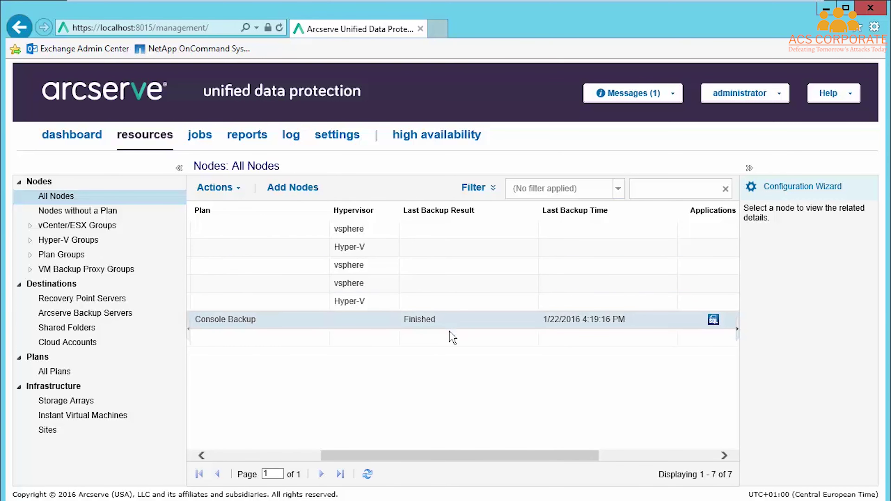
left_click_drag(523, 463, 608, 469)
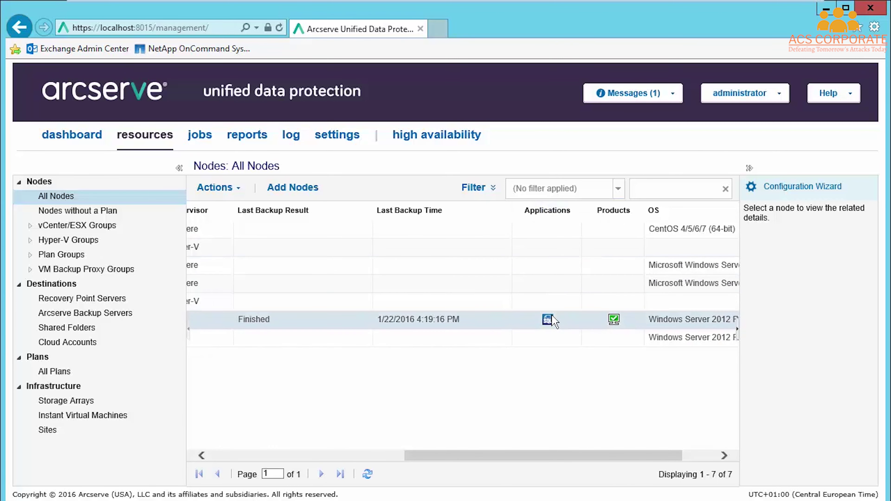
mouse_move(553, 320)
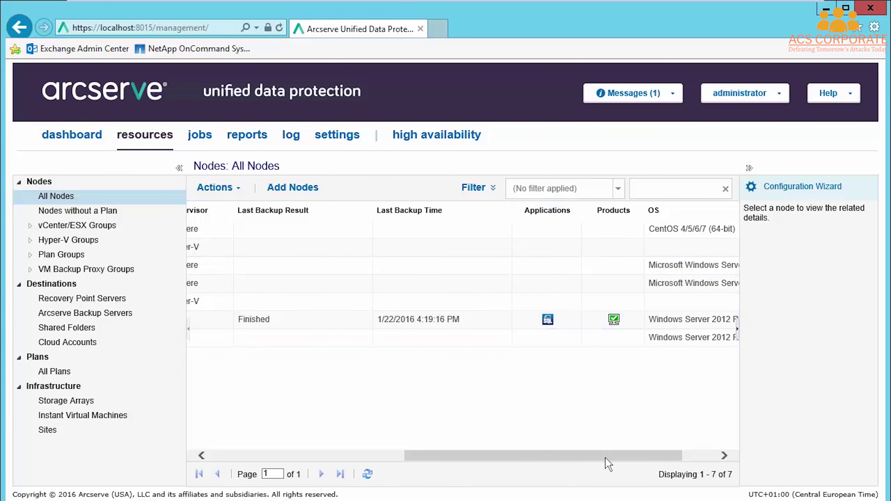
left_click_drag(606, 458, 692, 459)
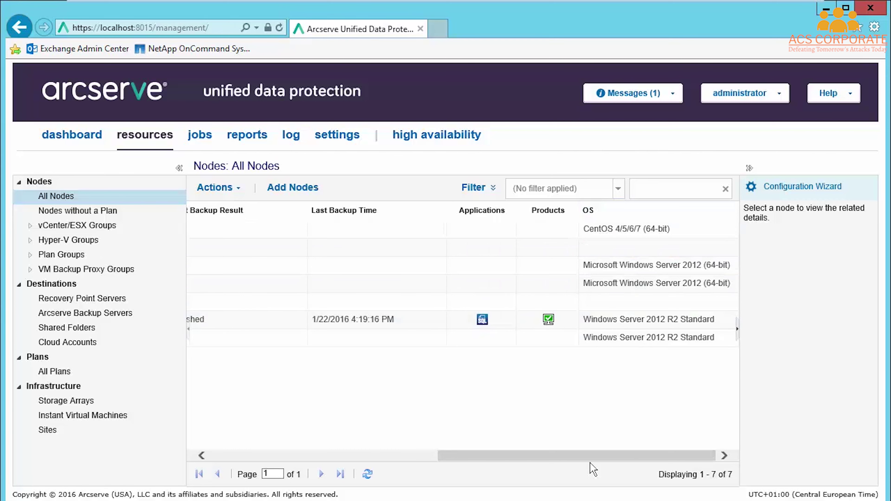
left_click_drag(605, 458, 377, 458)
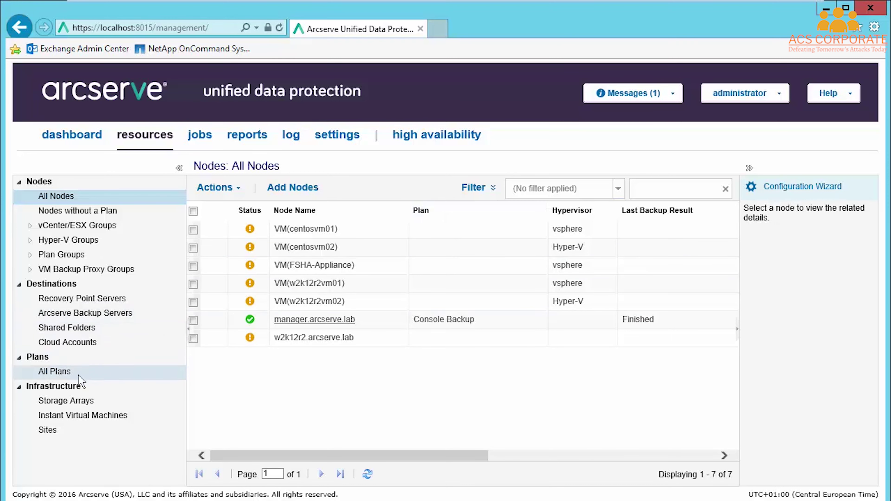
- Create a new plan named Agent Based with the task type Backup: Agent-Based Windows
left_click(52, 372)
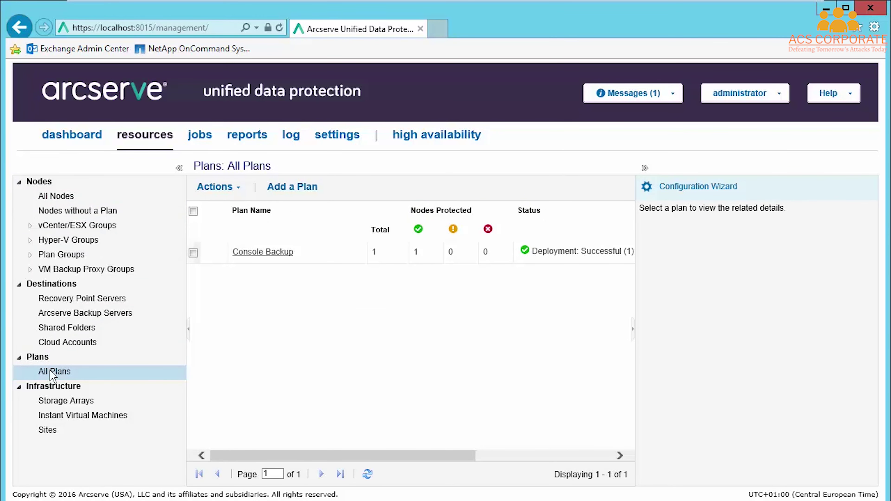
left_click(294, 189)
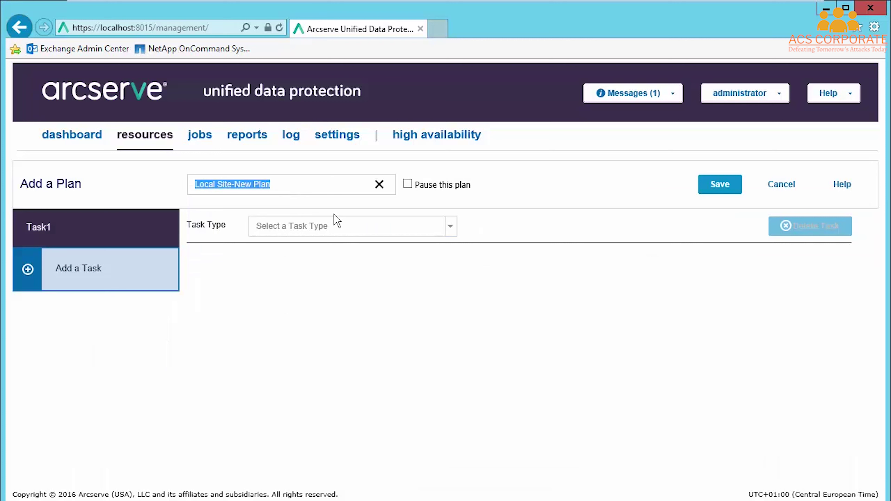
type("Agent Based")
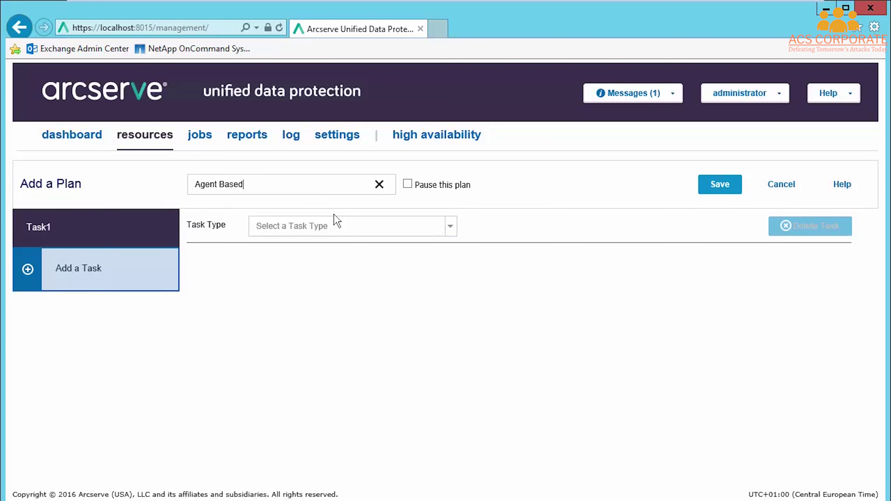
left_click(450, 227)
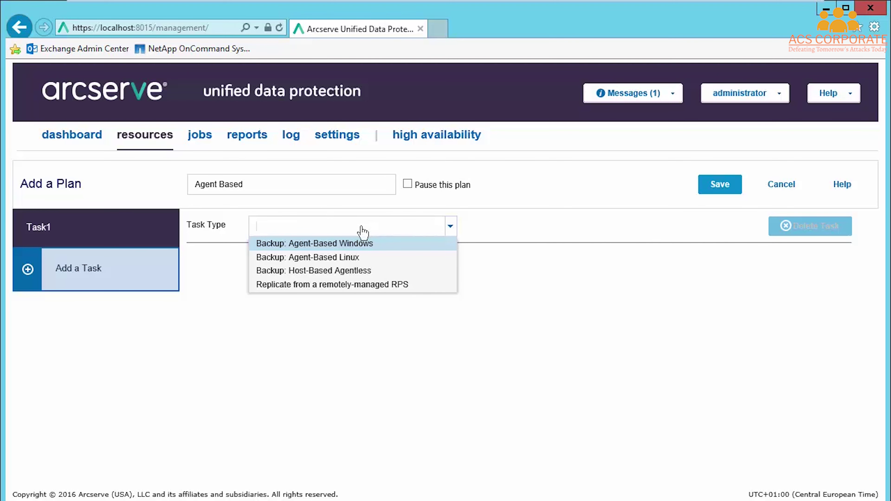
left_click(344, 246)
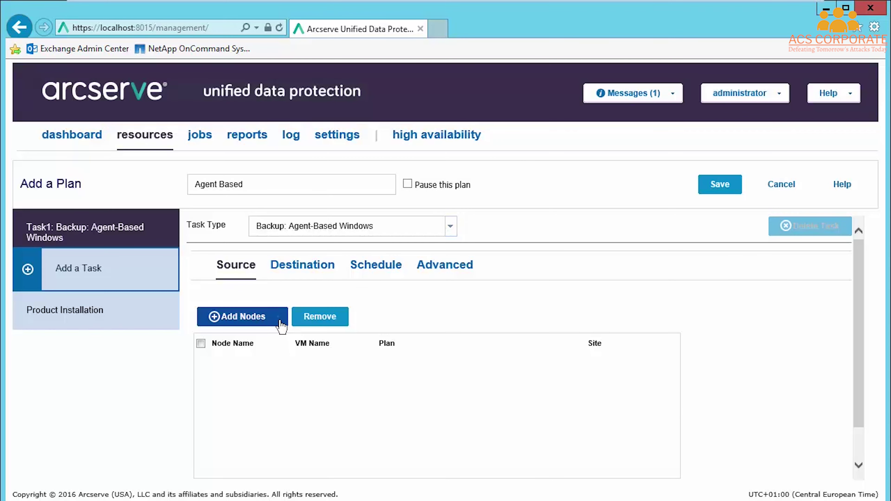
- Add the existing Arcserve UDP node w2k12r2.arcserve.lab as the backup task's source
left_click(279, 319)
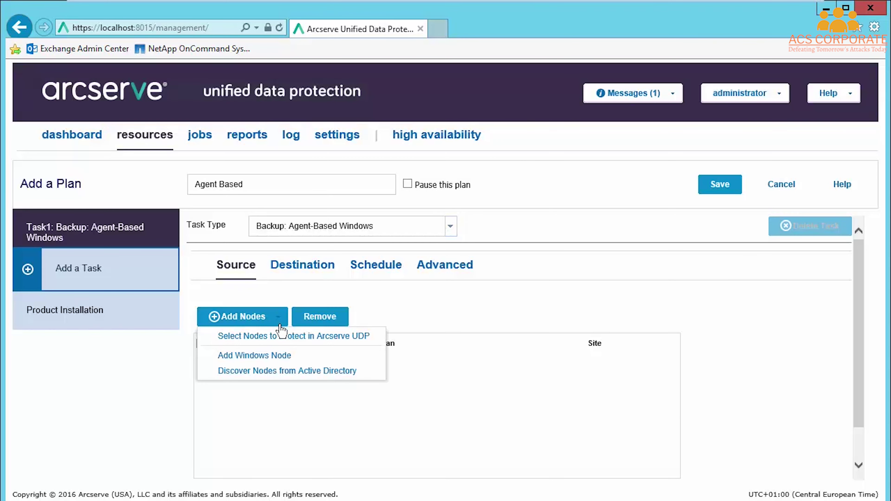
left_click(279, 337)
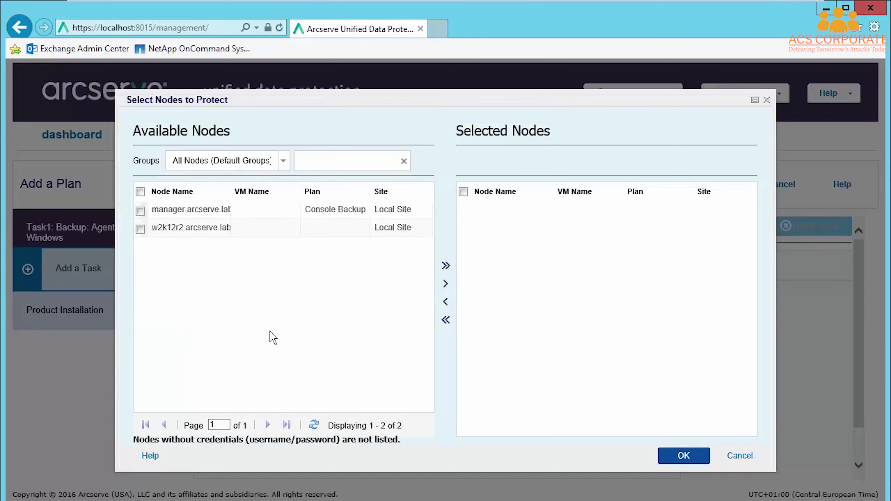
left_click(140, 229)
left_click(446, 284)
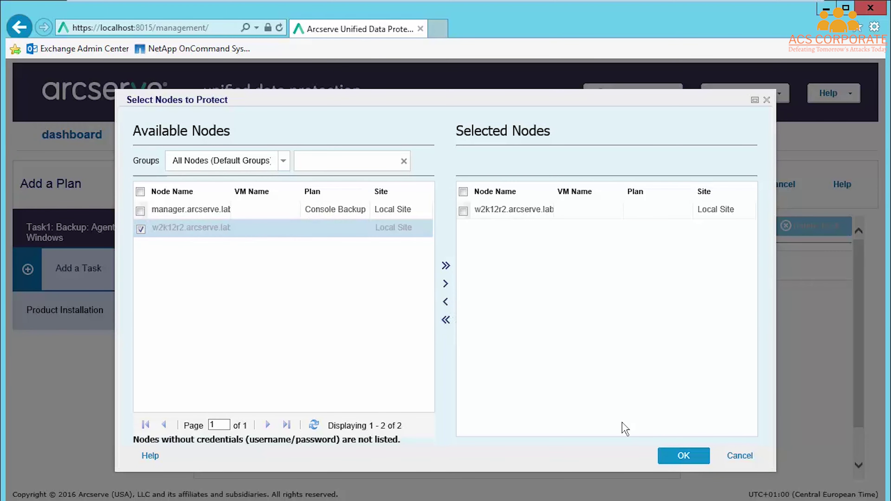
left_click(682, 456)
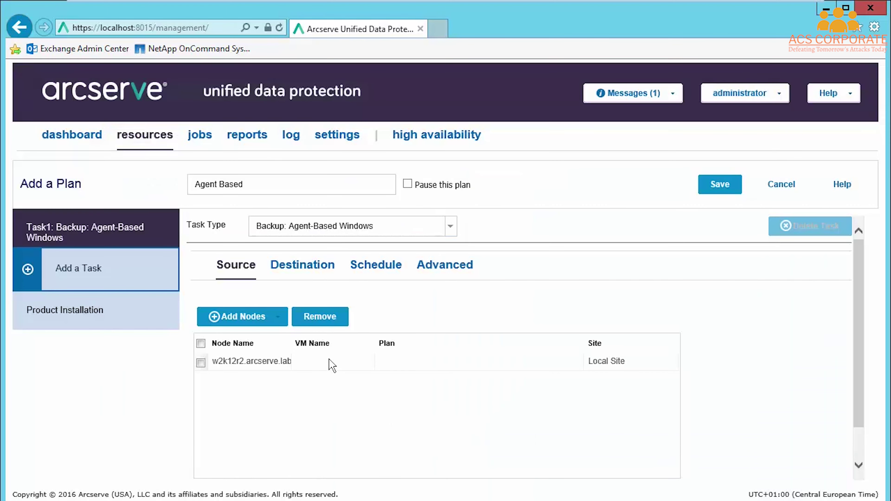
- Check the backup task's destination settings, its current schedule and the schedule types that can be added
left_click(301, 271)
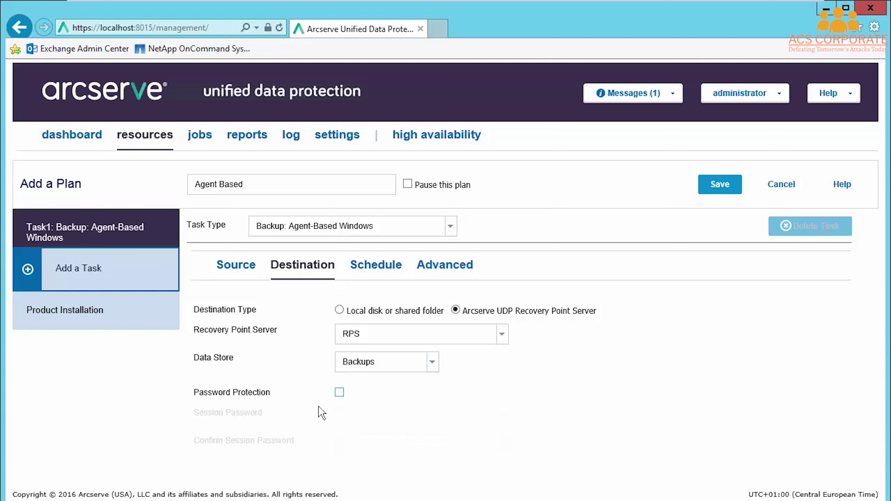
left_click(392, 272)
left_click_drag(863, 312, 836, 337)
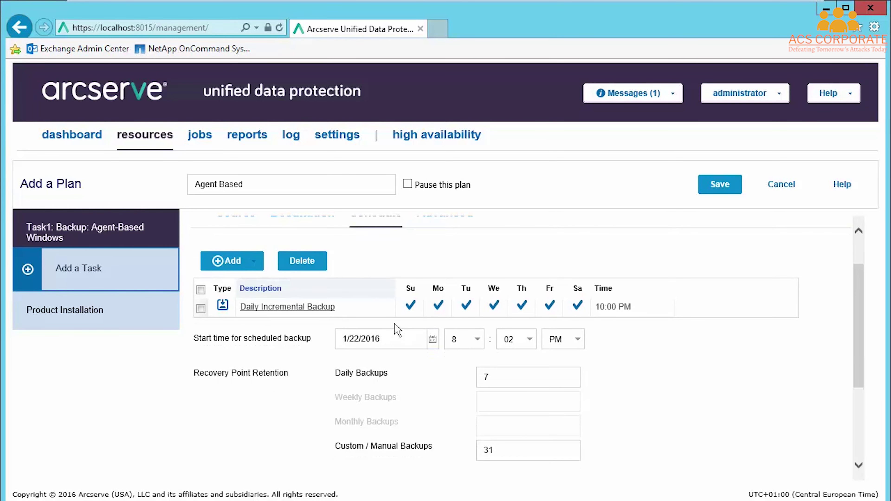
left_click(255, 269)
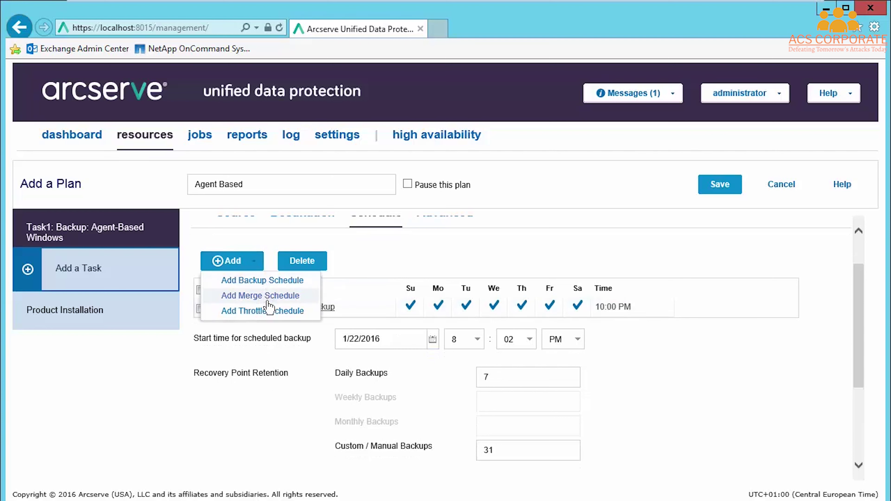
left_click(727, 390)
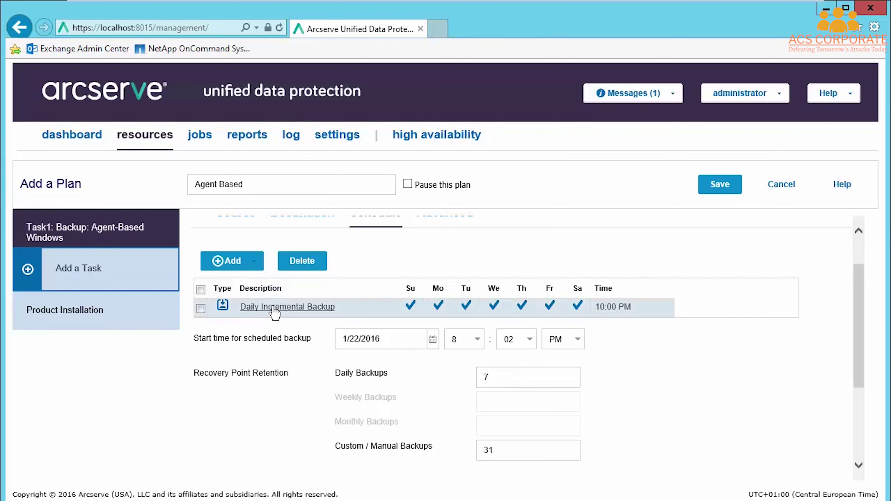
- Set the recovery point retention for custom/manual backups to 1 and check the catalog options
double_click(507, 453)
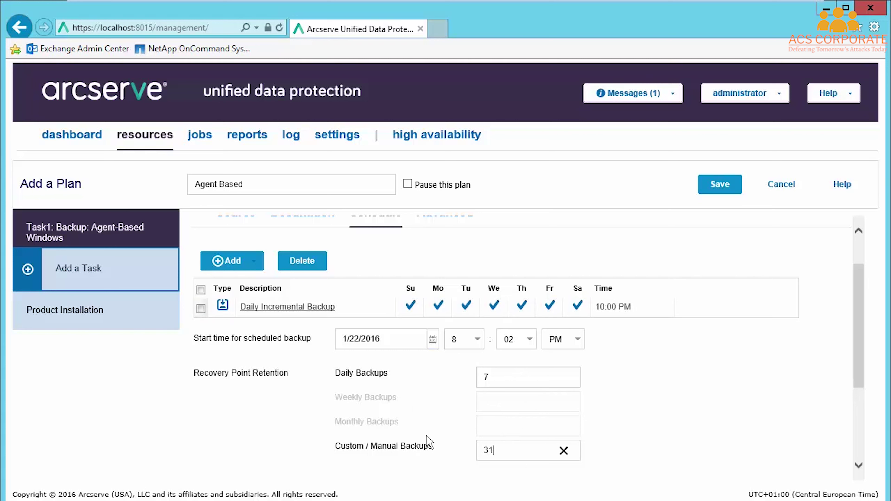
key("BackSpace")
key("BackSpace")
left_click_drag(861, 367, 852, 435)
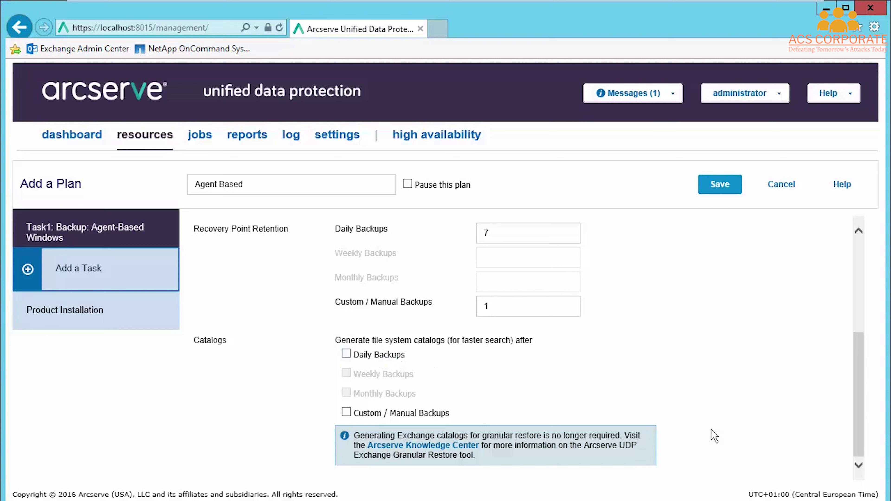
left_click_drag(862, 436, 872, 347)
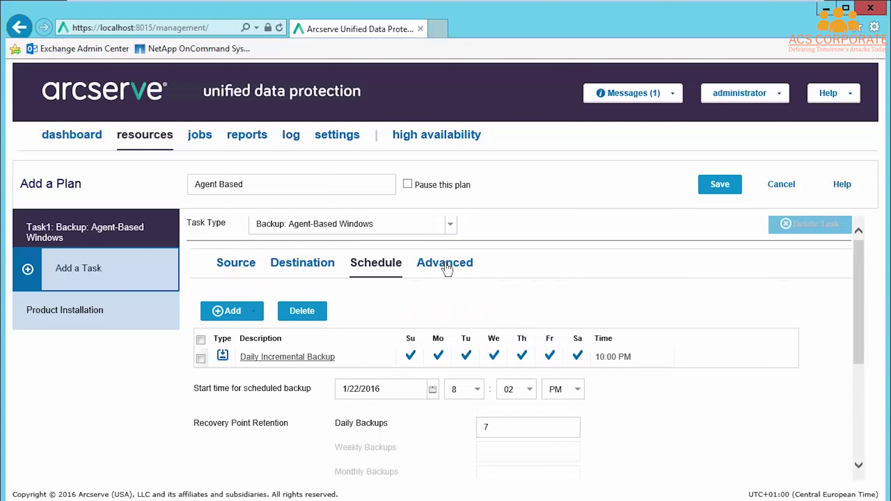
- Try enabling SQL Server log truncation in the advanced task settings and check its frequency choices
left_click(447, 269)
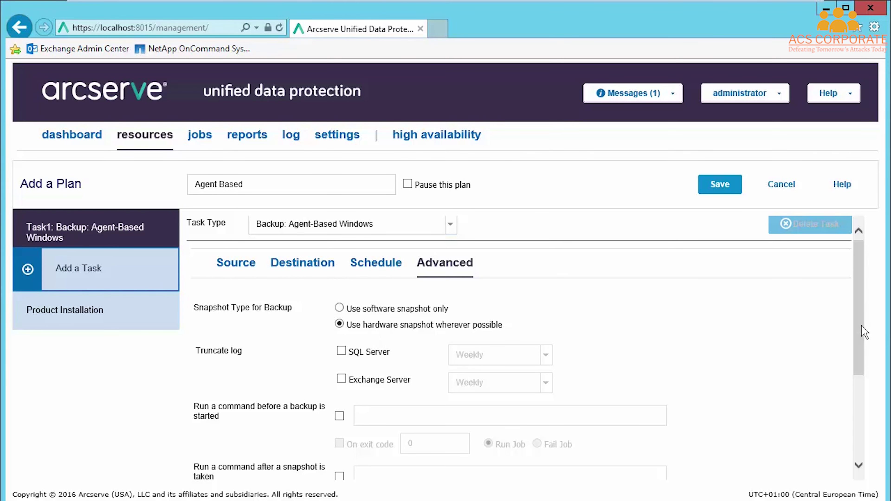
left_click_drag(859, 326, 869, 371)
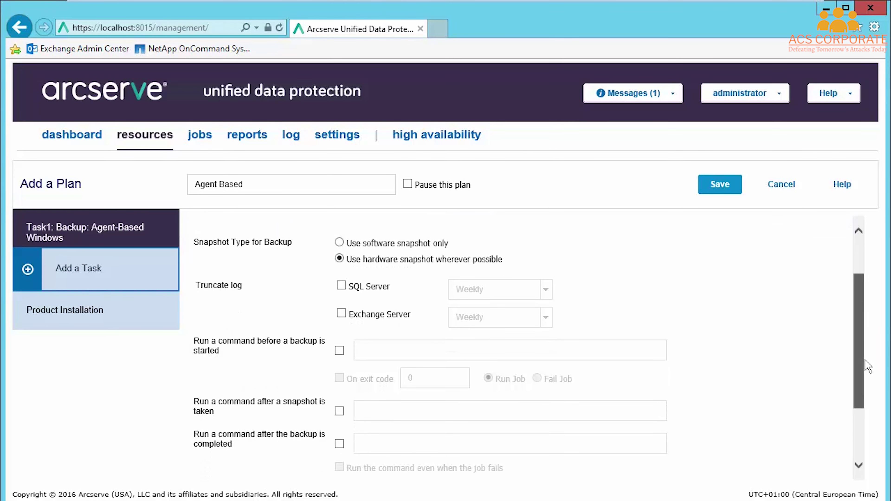
left_click(341, 286)
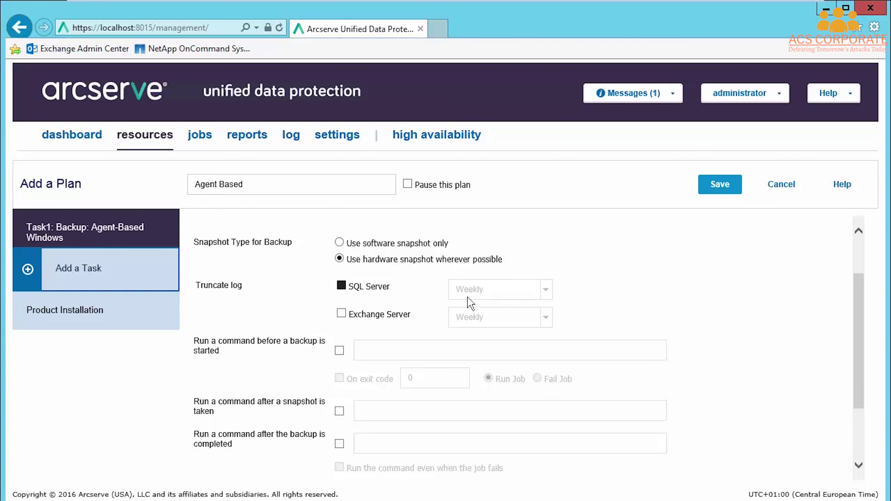
left_click(551, 292)
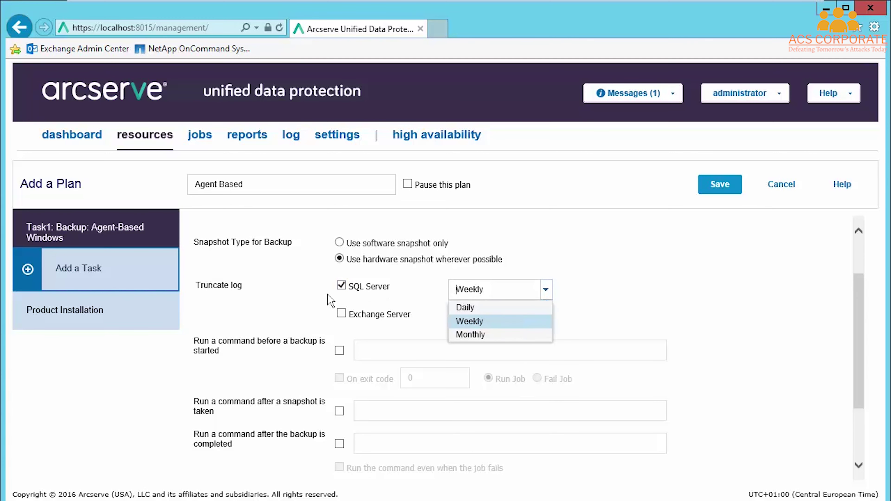
left_click(342, 286)
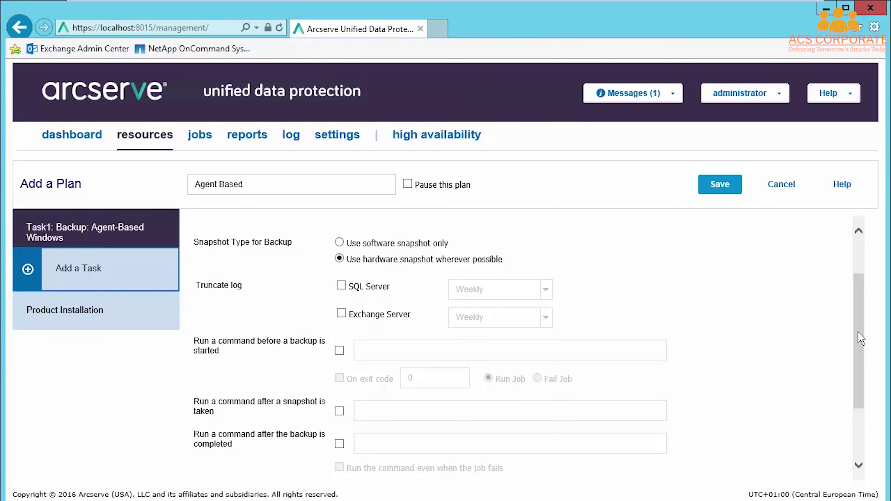
- Enable email alerts in the advanced settings of the backup task and check the available job alerts
scroll(859, 335, "down", 3)
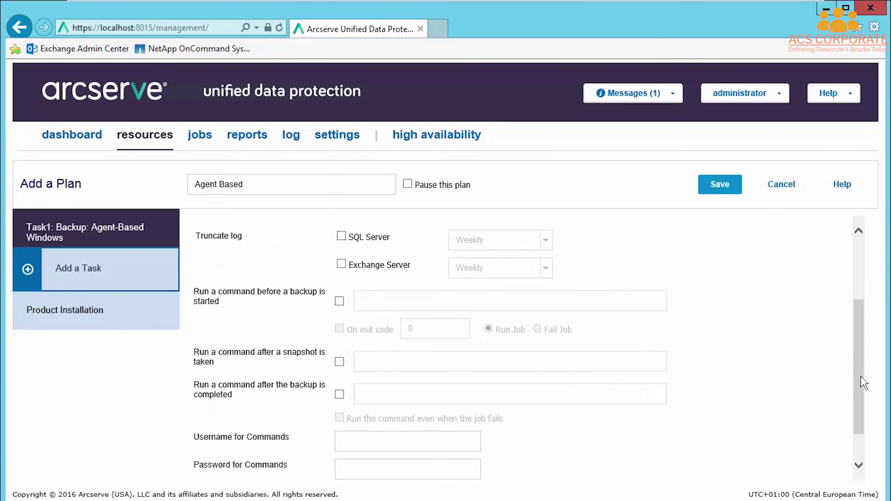
scroll(861, 382, "down", 3)
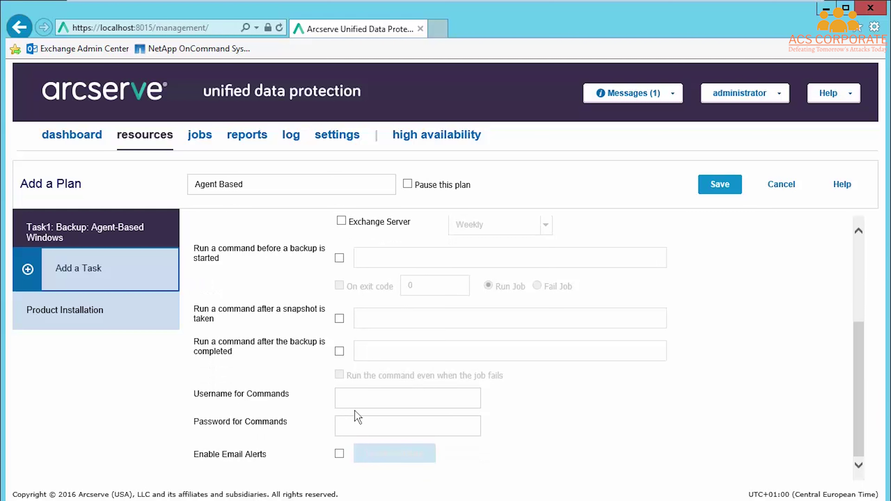
left_click(338, 454)
scroll(370, 467, "down", 7)
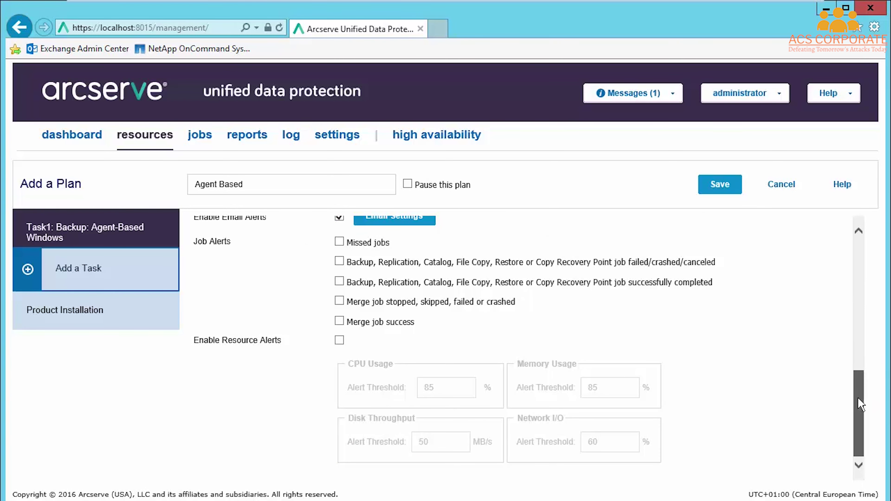
left_click_drag(862, 405, 861, 388)
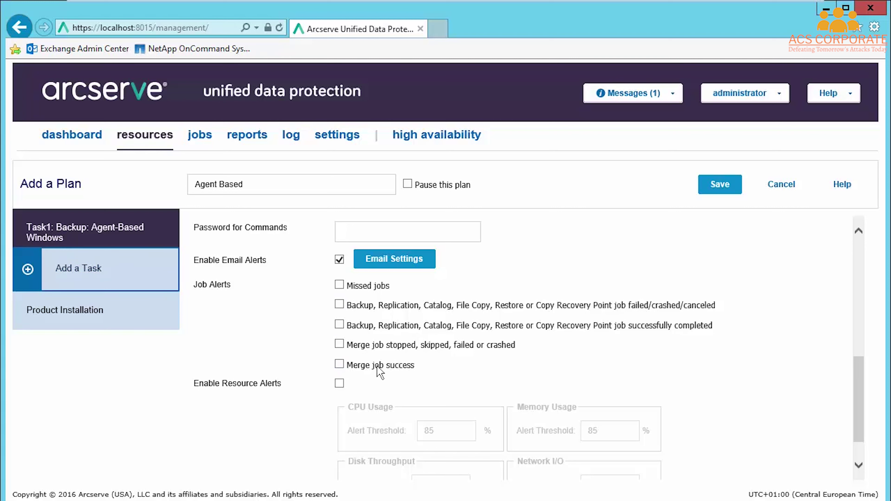
- Try enabling resource alerts for the backup task and check their alert thresholds
left_click(339, 384)
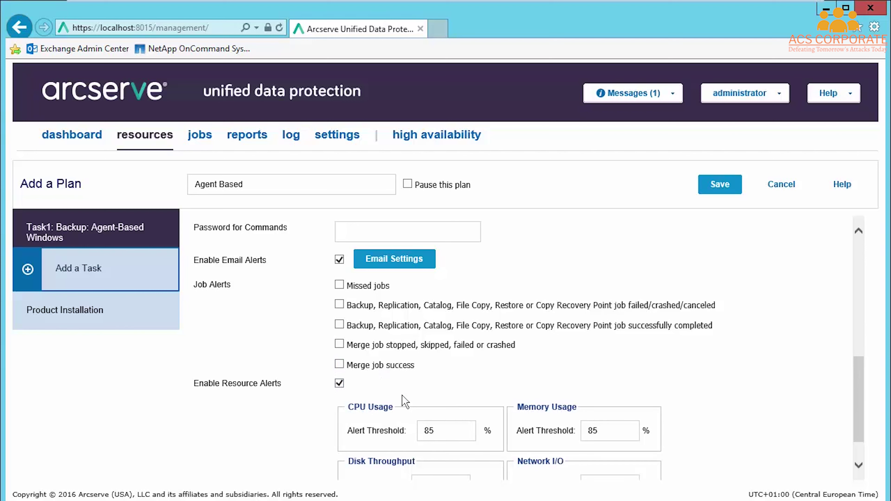
scroll(862, 383, "down", 2)
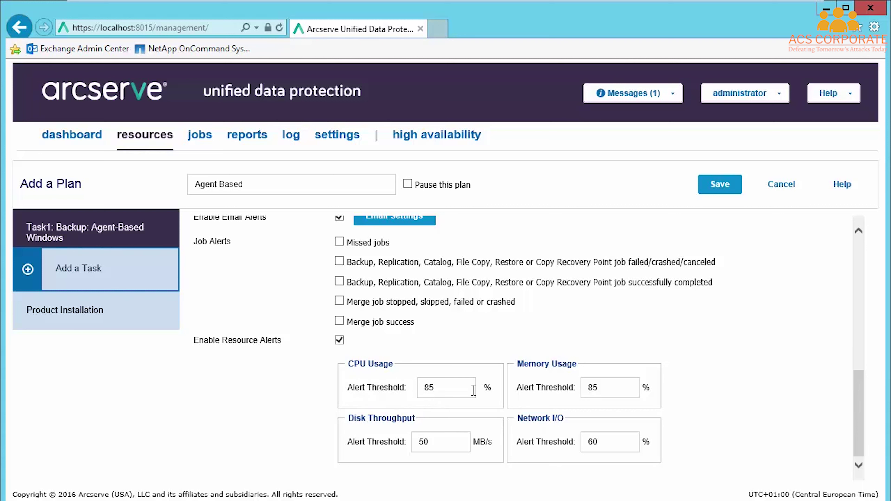
left_click(339, 339)
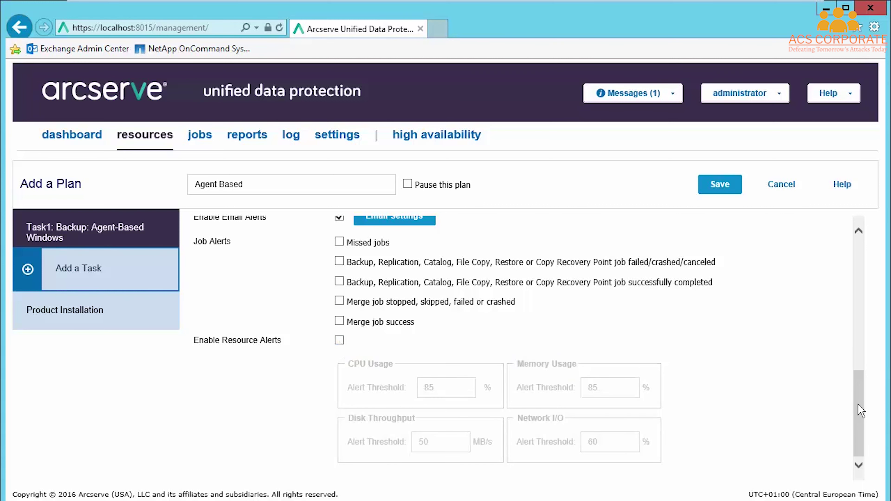
- Save the Agent Based plan
scroll(861, 409, "up", 10)
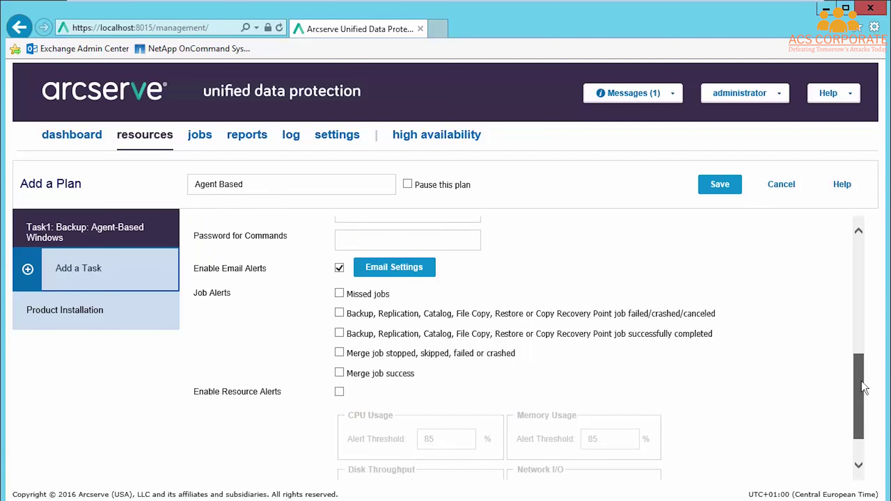
left_click(721, 185)
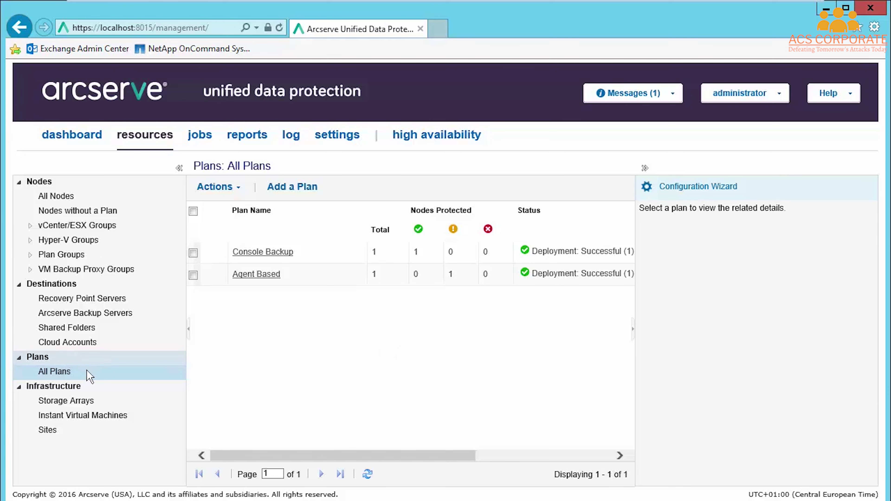
- Add a plan named "Agentless - Vsphere" with the task type Backup: Host-Based Agentless
left_click(295, 186)
left_click_drag(295, 183, 153, 193)
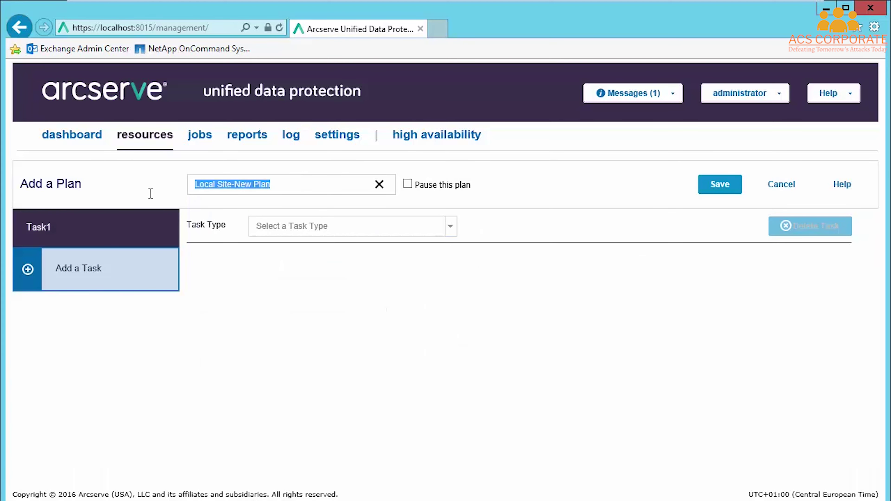
type("Agentless")
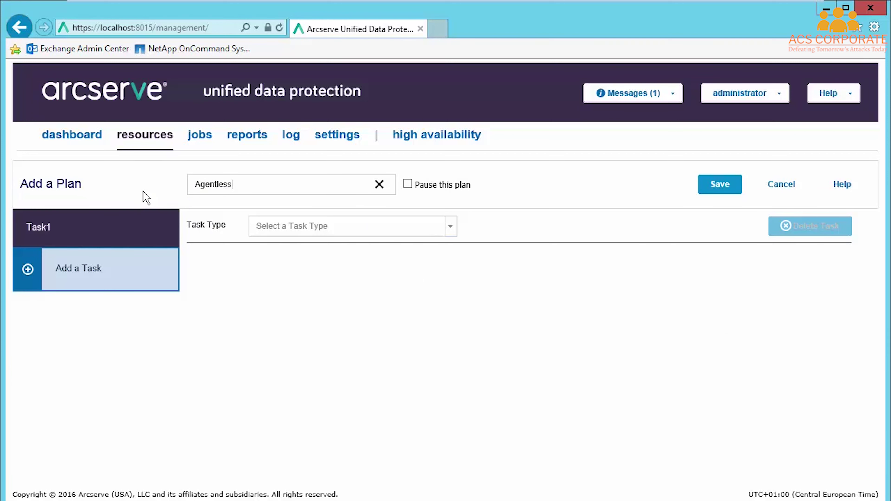
type(" - Vsphere")
left_click(450, 226)
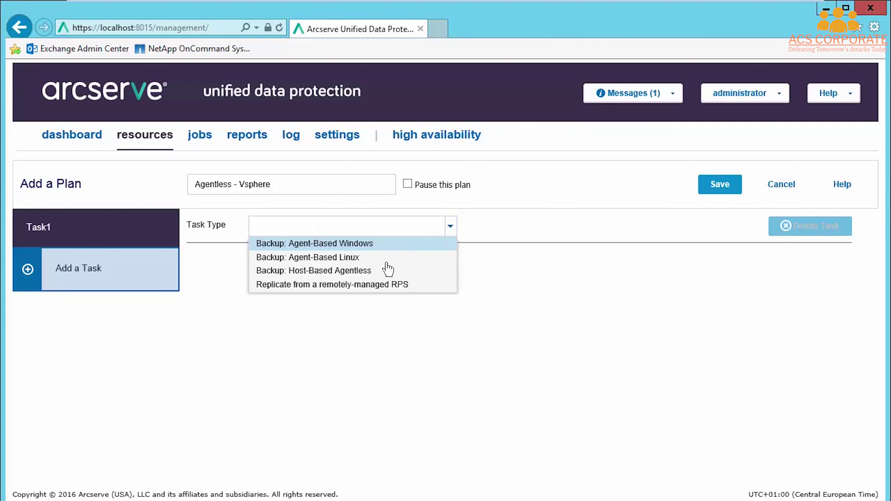
left_click(365, 271)
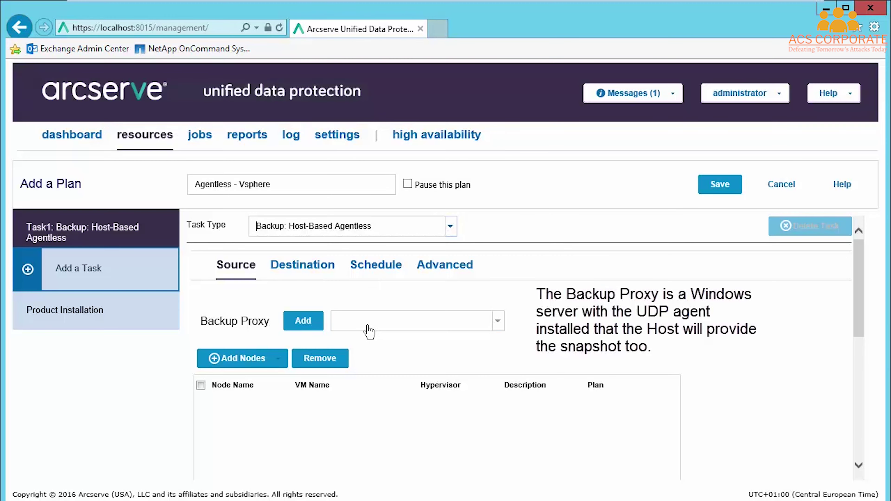
- Choose manager.arcserve.lab as the backup proxy and add the nodes VM(w2k12r2vm01) and VM(w2k12r2vm02) to the task
left_click(497, 322)
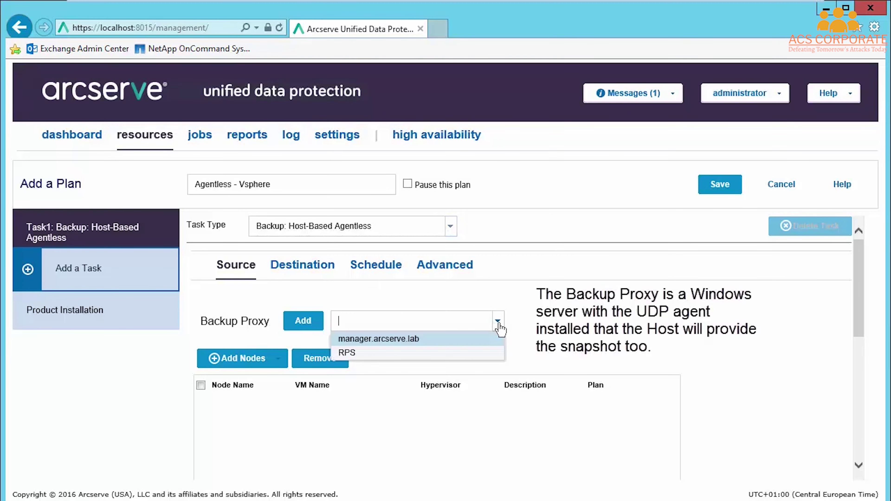
left_click(378, 338)
left_click(242, 358)
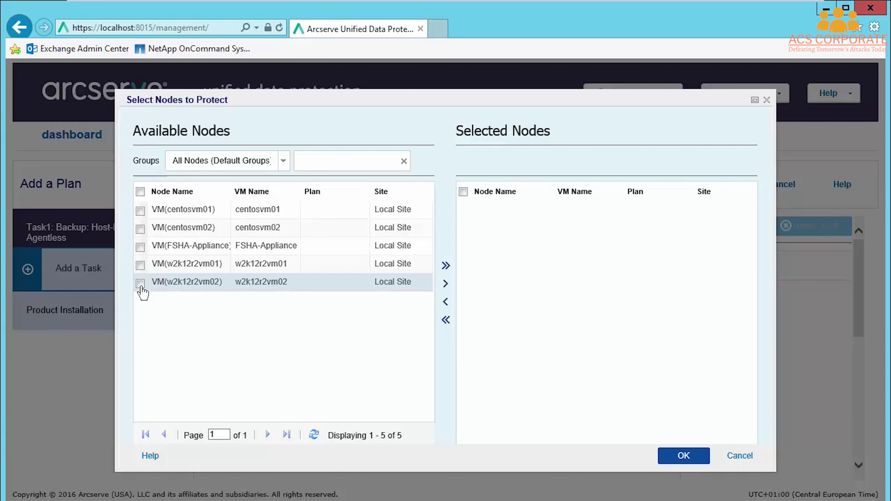
left_click(140, 265)
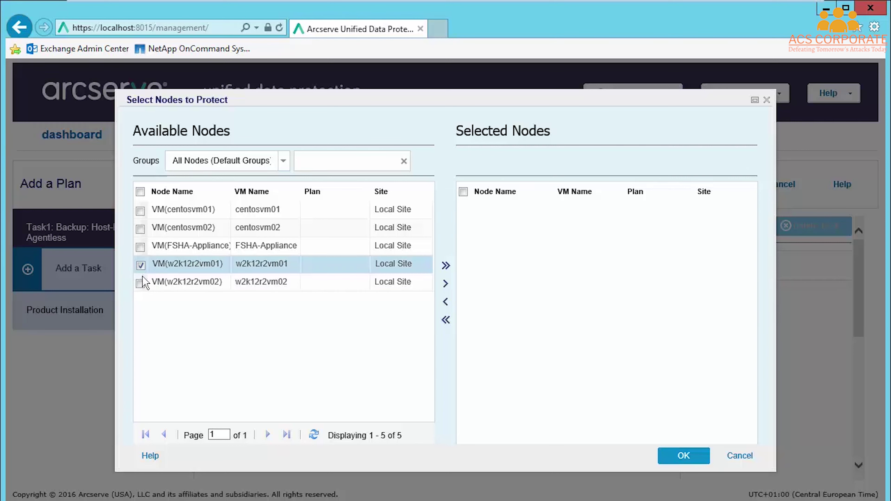
left_click(141, 284)
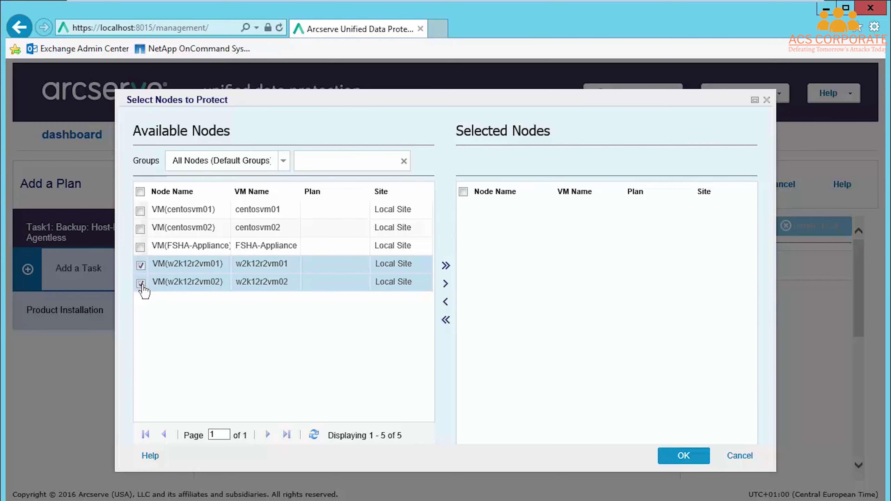
left_click(447, 284)
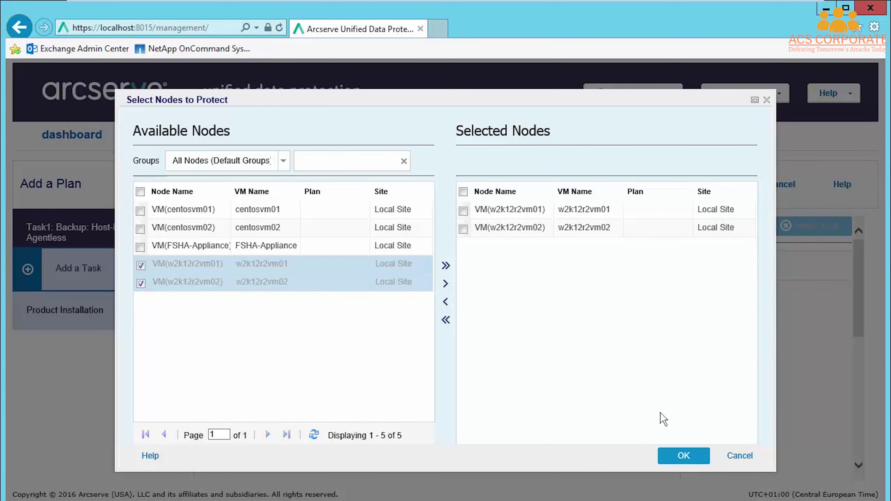
left_click(686, 462)
- Review the VMware and Hyper-V snapshot settings of the backup source and check the priority list for the VMware transport method
scroll(569, 314, "down", 3)
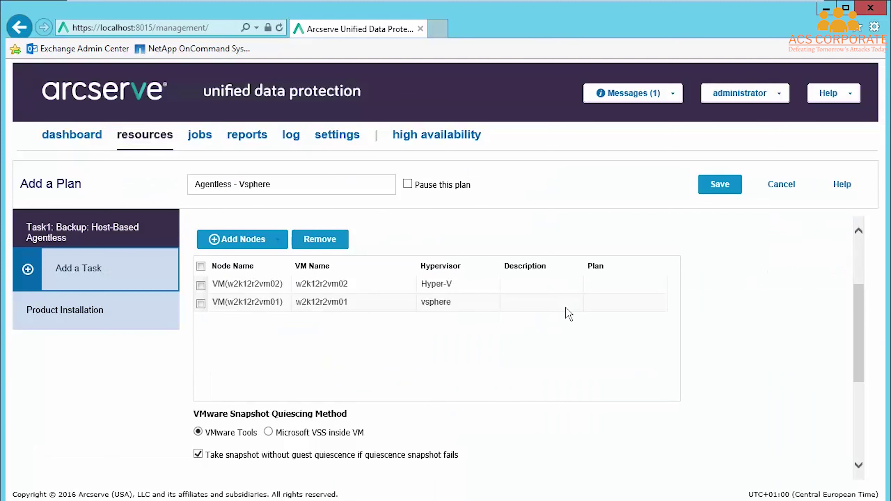
scroll(234, 389, "down", 2)
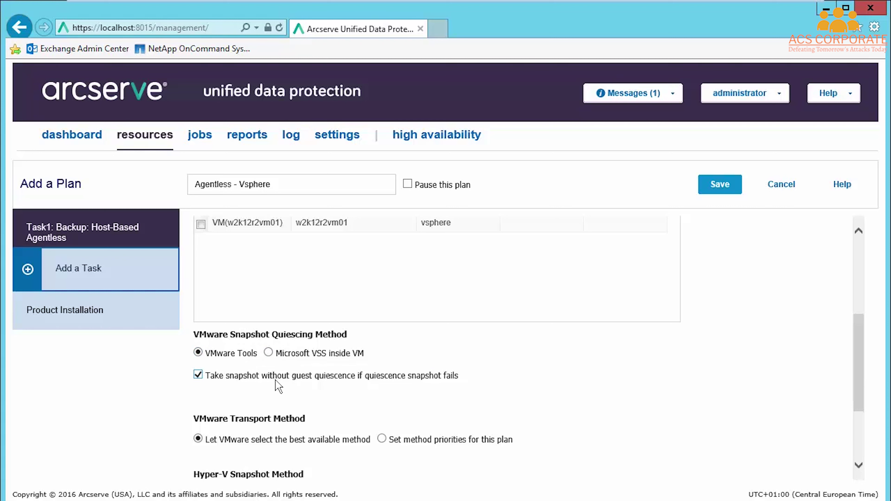
scroll(409, 381, "down", 2)
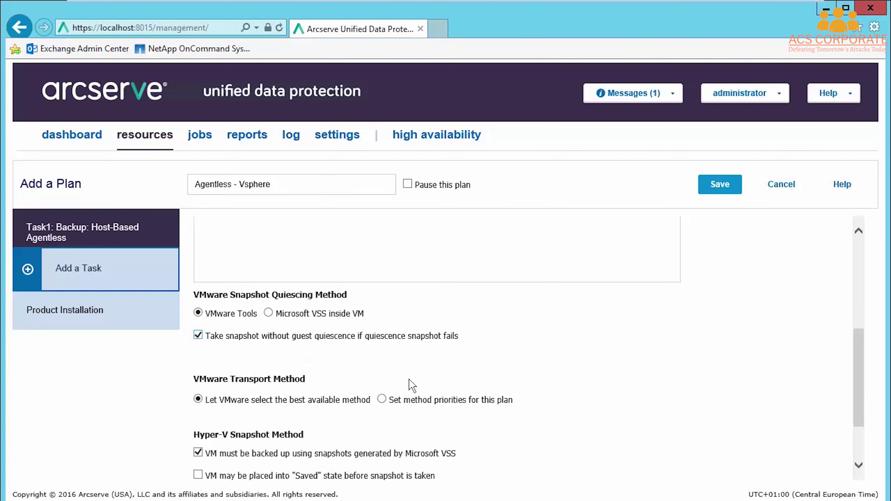
scroll(412, 386, "down", 2)
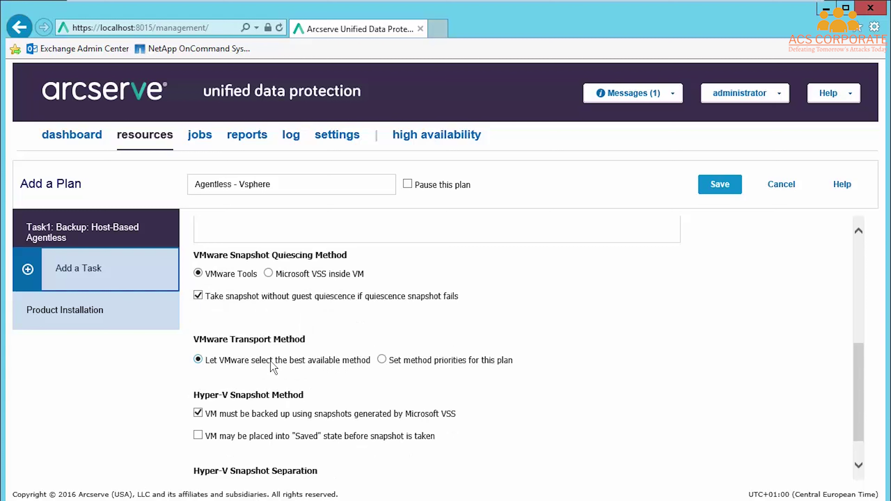
left_click(381, 359)
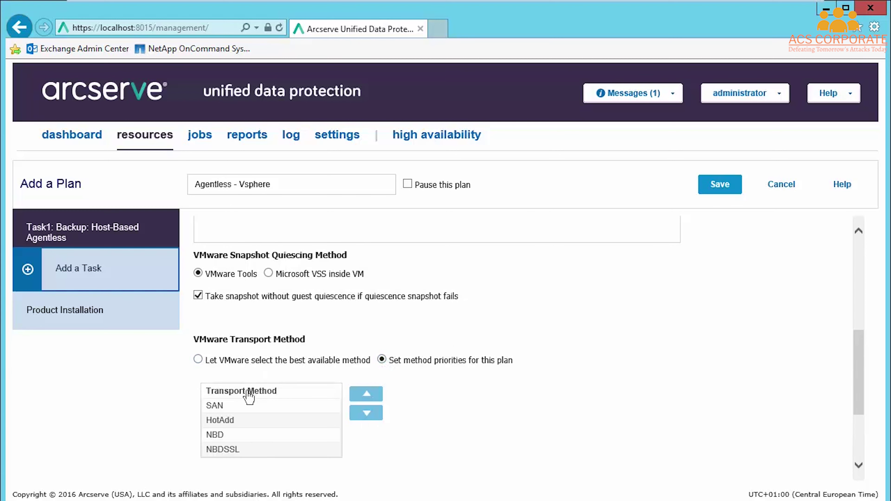
left_click(198, 360)
scroll(267, 372, "down", 1)
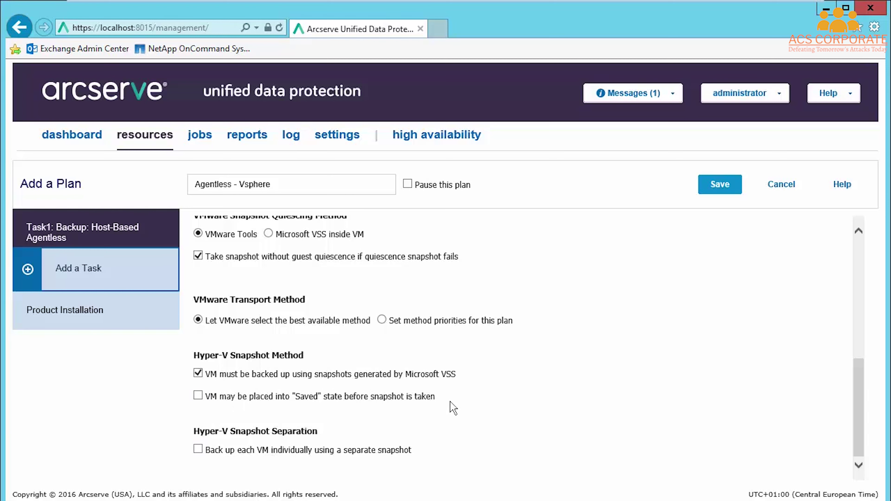
scroll(453, 405, "up", 8)
- Check the agentless task's backup destination and the kinds of schedule that can be added
left_click(296, 269)
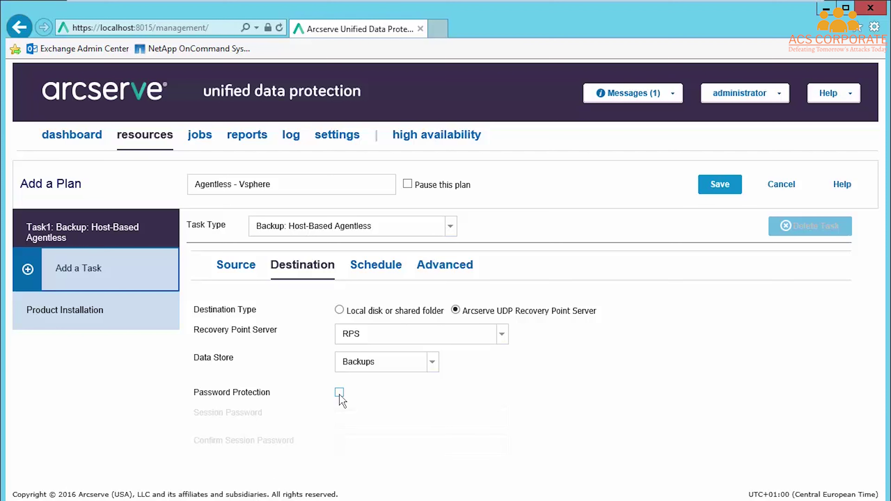
left_click(380, 271)
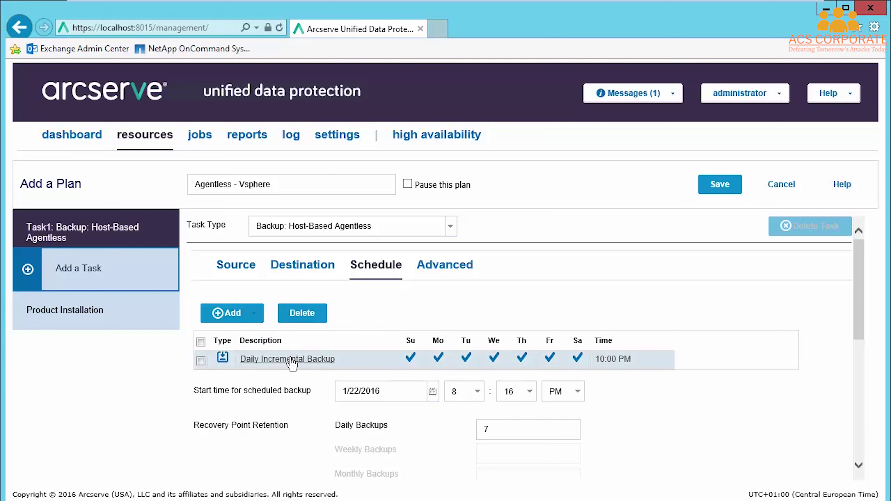
left_click(257, 319)
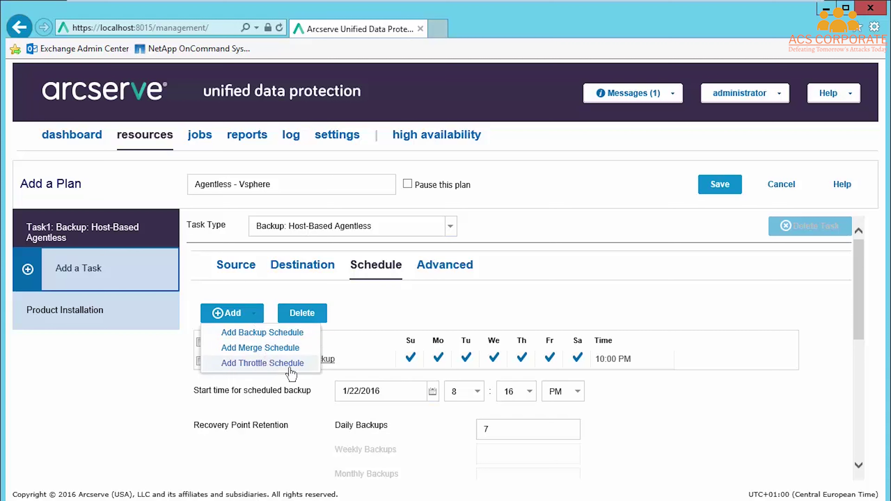
left_click(671, 420)
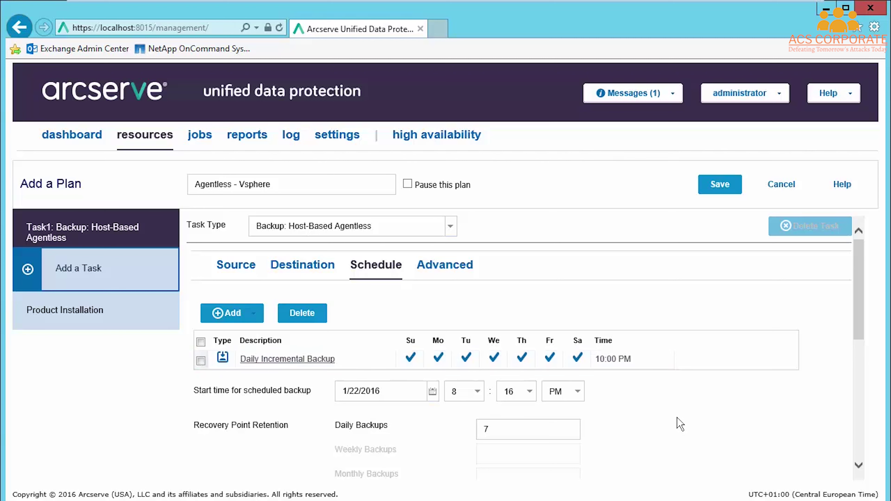
- Set the recovery point retention for custom/manual backups to 1 in the agentless task's schedule and check the catalog options
scroll(349, 368, "down", 2)
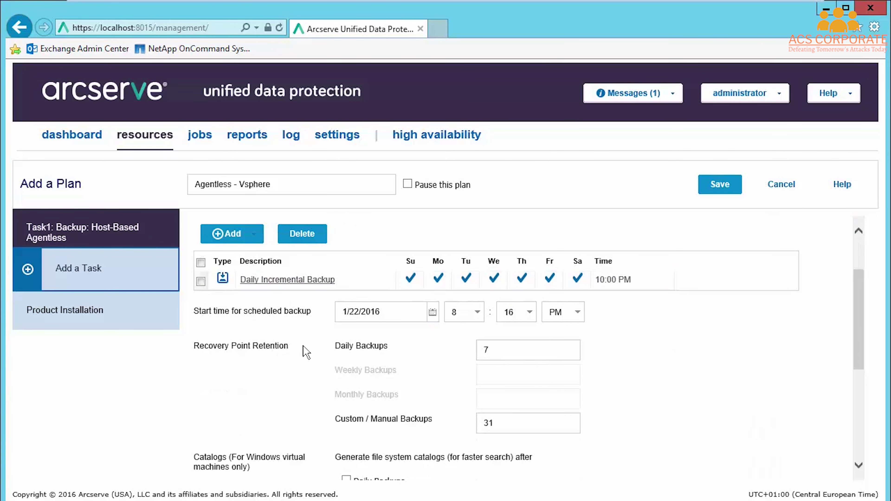
double_click(480, 425)
key("BackSpace")
type("1")
left_click(648, 372)
scroll(644, 395, "down", 3)
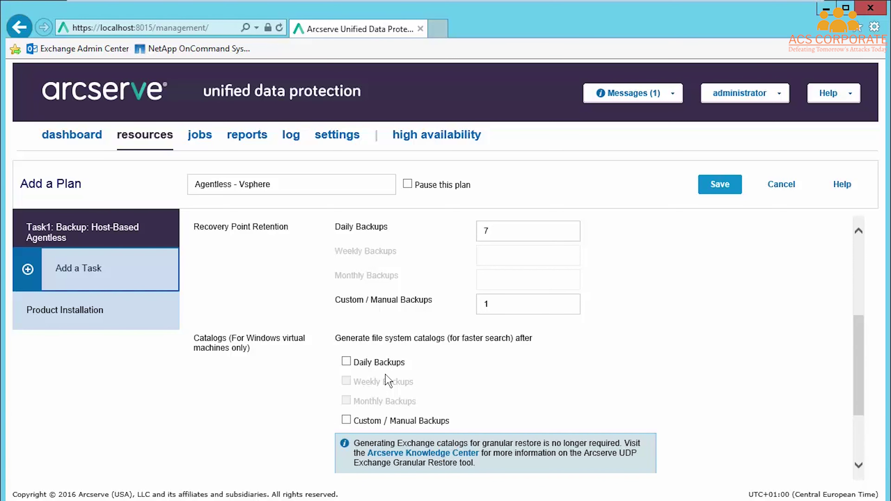
scroll(645, 359, "up", 5)
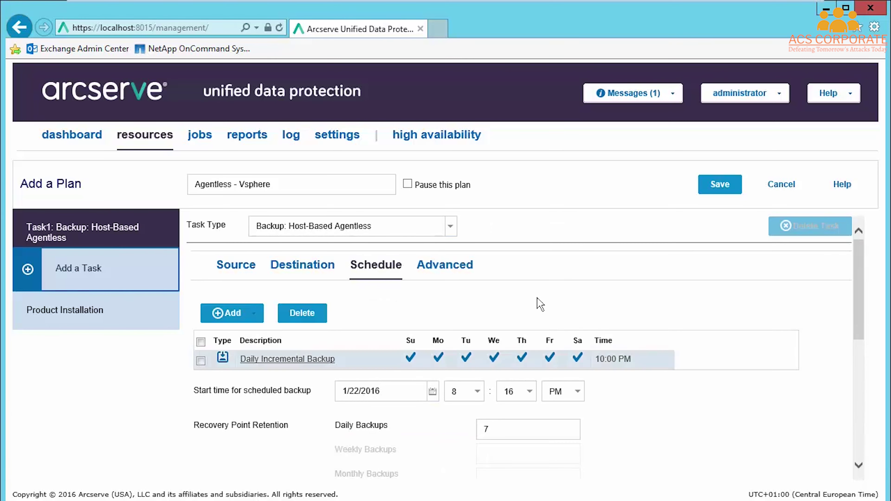
- Try enabling SQL Server log truncation in the agentless task's advanced settings and check its frequency choices
left_click(441, 277)
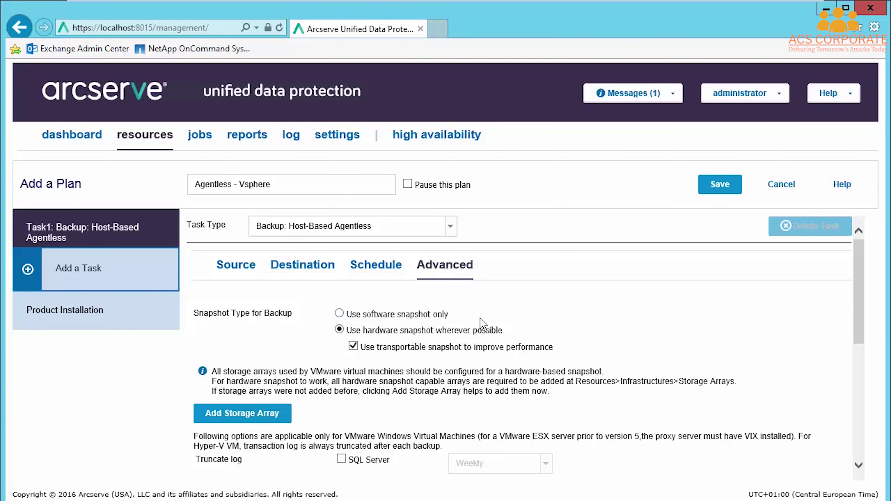
scroll(479, 327, "down", 1)
scroll(481, 326, "down", 2)
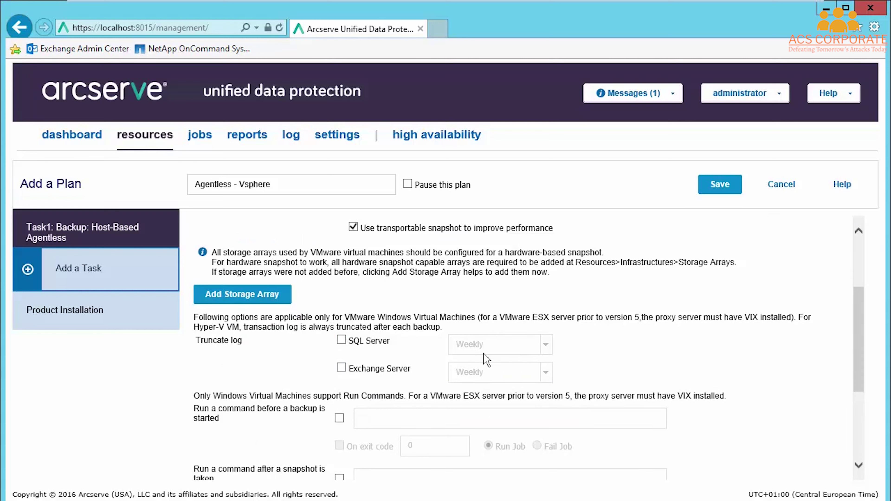
left_click(341, 340)
left_click(546, 344)
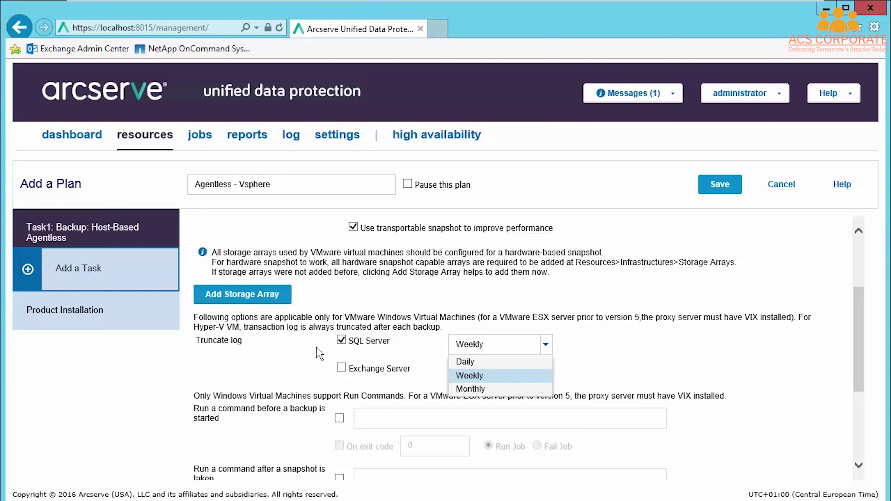
left_click(341, 339)
- Try enabling email alerts for the agentless backup task and check the available job alerts
scroll(342, 376, "down", 2)
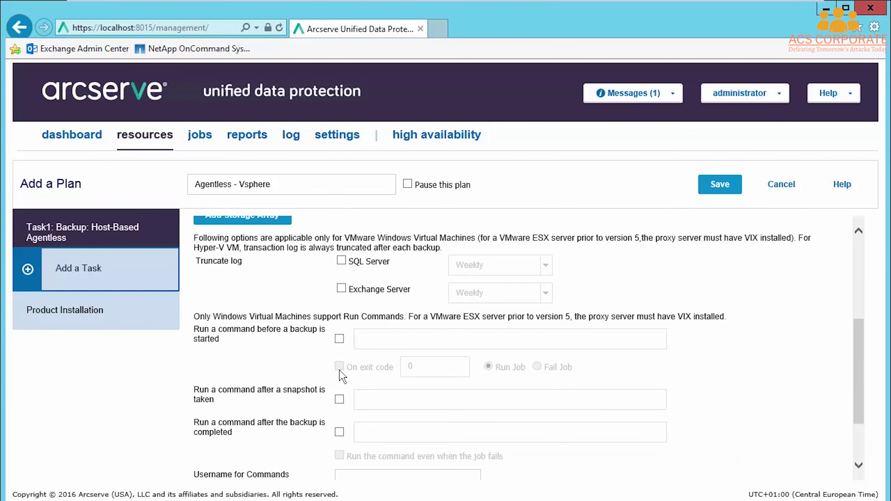
scroll(342, 378, "down", 2)
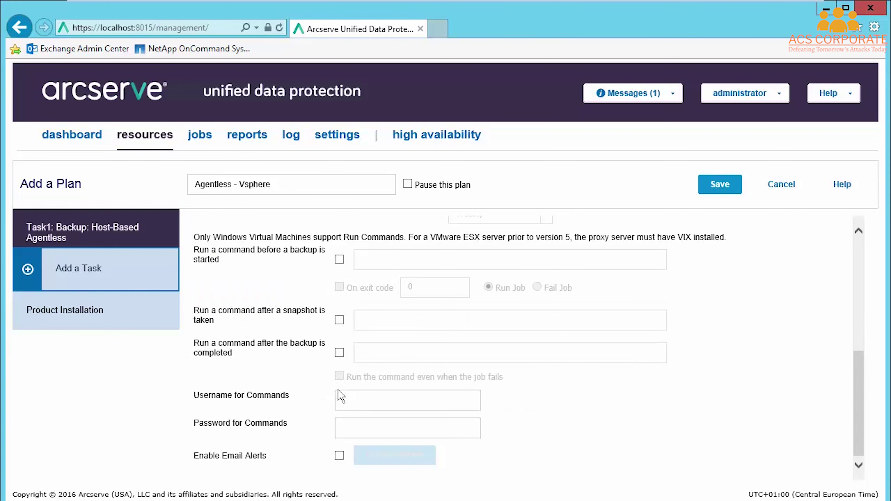
left_click(339, 455)
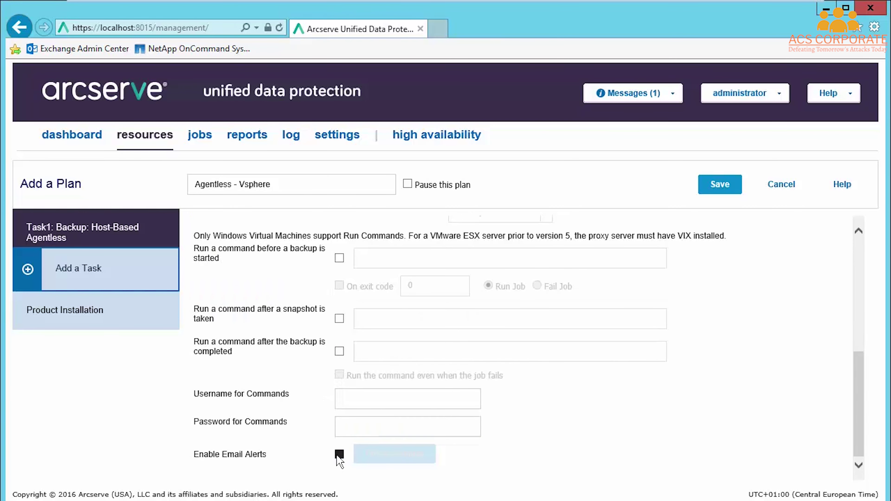
scroll(339, 460, "down", 3)
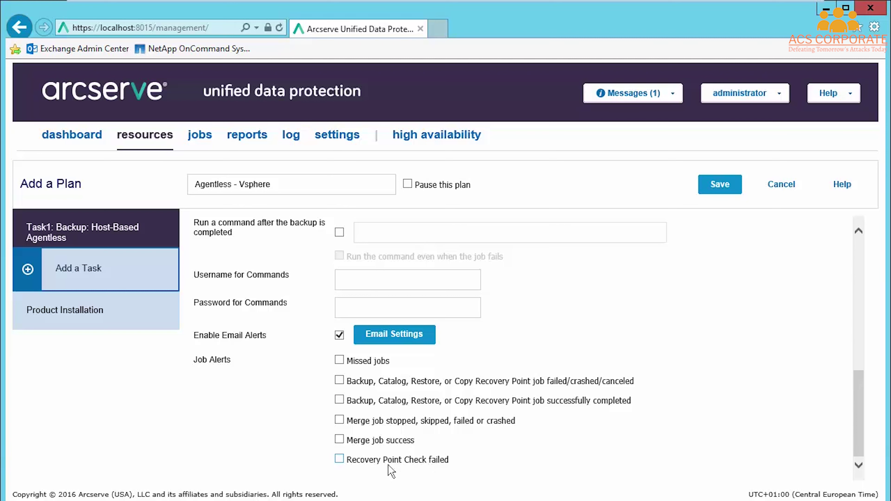
left_click(339, 335)
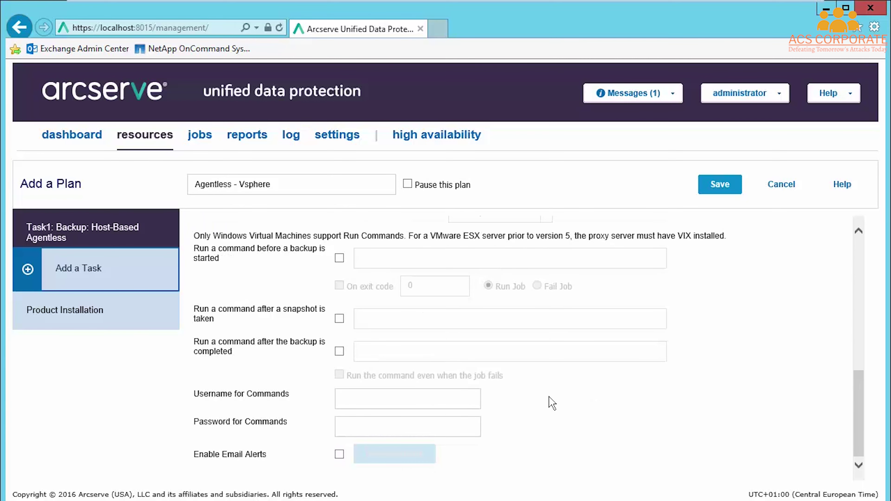
- Save the Agentless - Vsphere plan
scroll(553, 403, "up", 5)
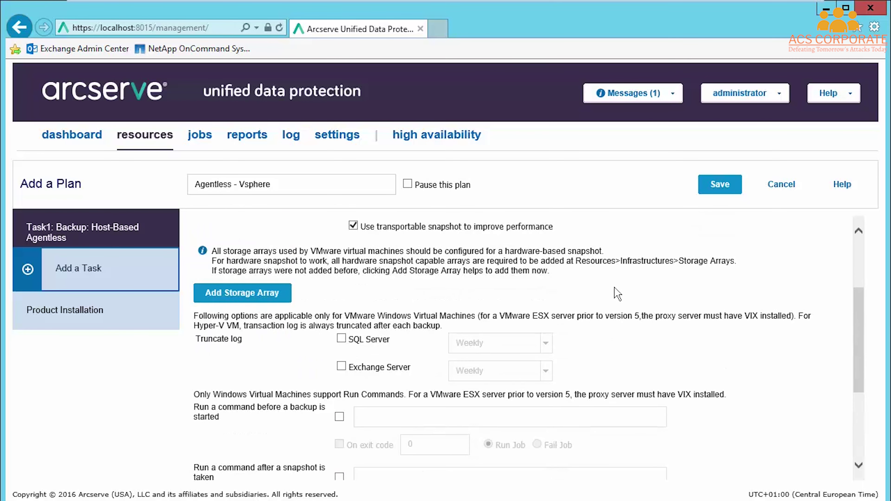
left_click(714, 194)
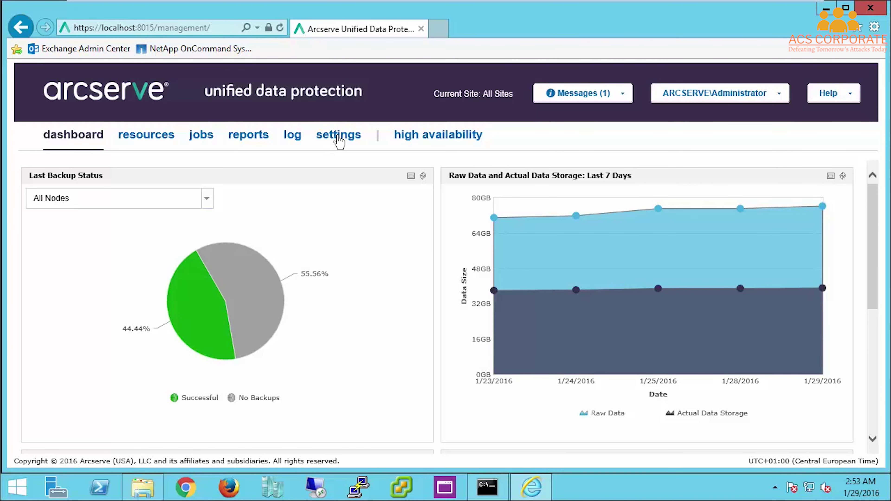
- Open the User Management settings and launch the Arcserve UDP User Management Console
left_click(338, 139)
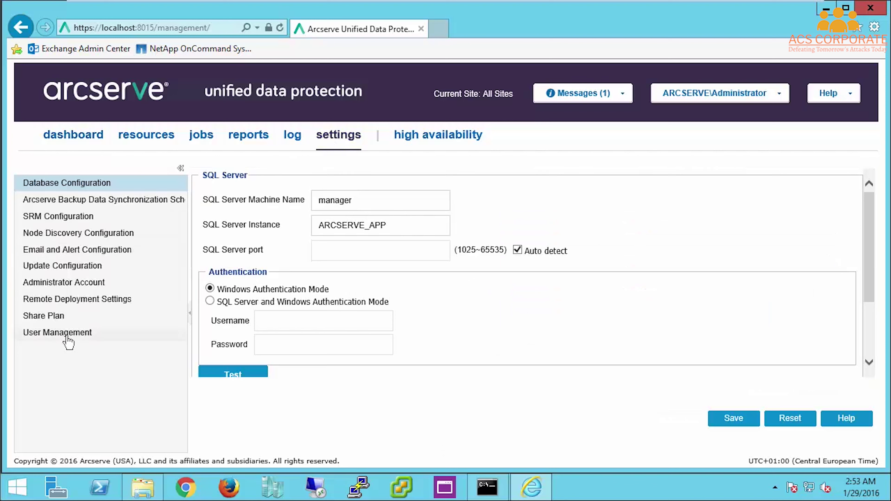
left_click(68, 337)
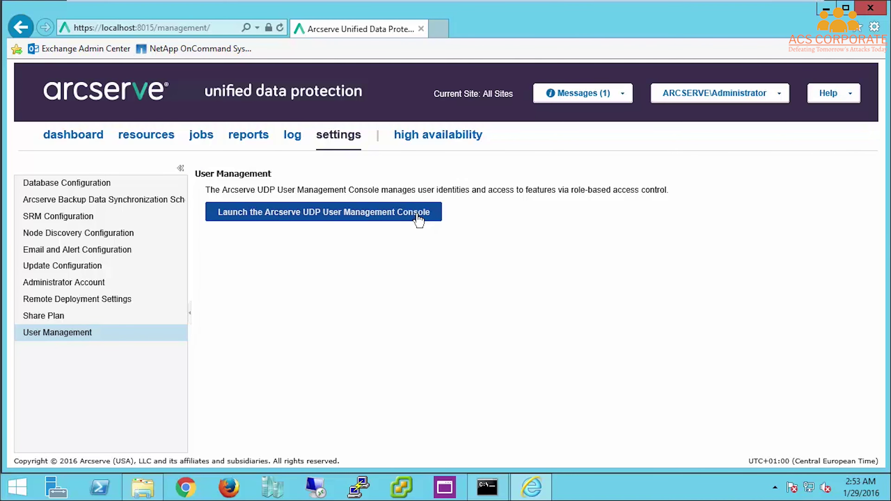
left_click(295, 216)
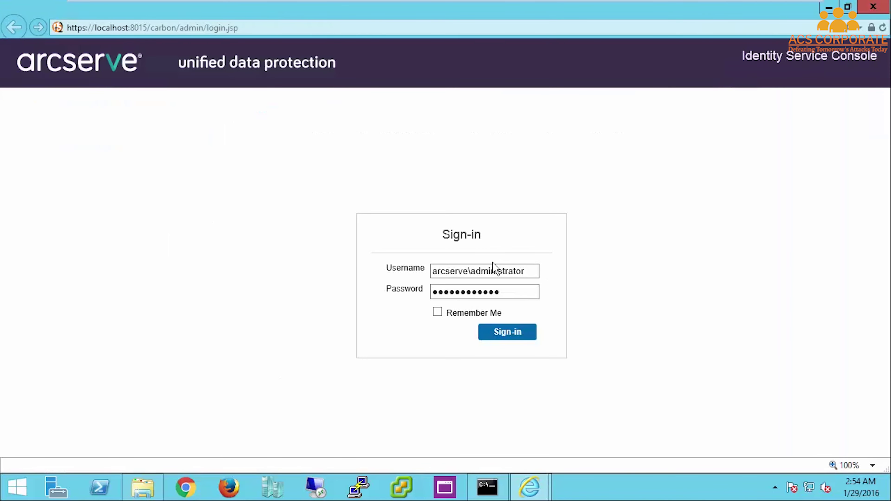
- Sign in to the Identity Service Console with the prefilled credentials and open the list of users
left_click(501, 335)
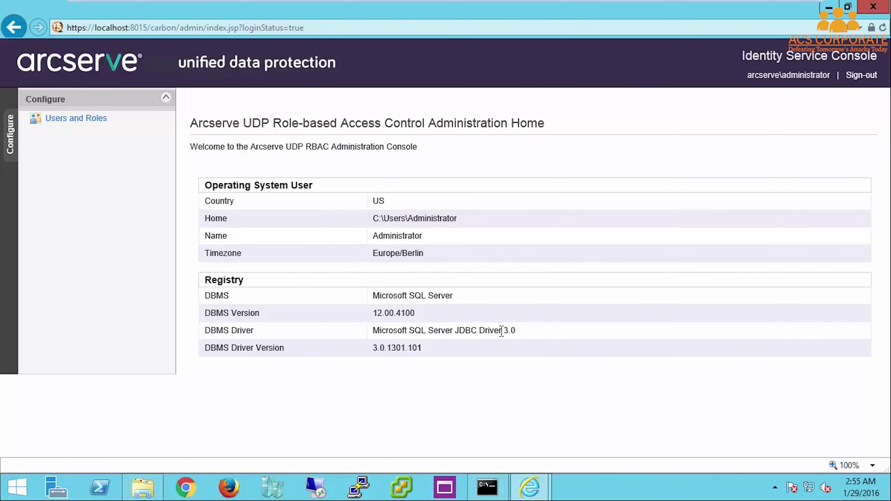
left_click(93, 122)
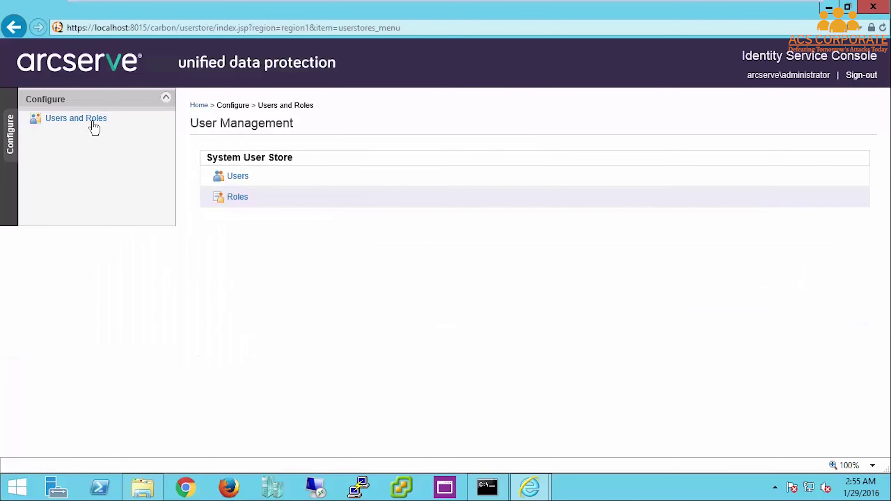
left_click(242, 177)
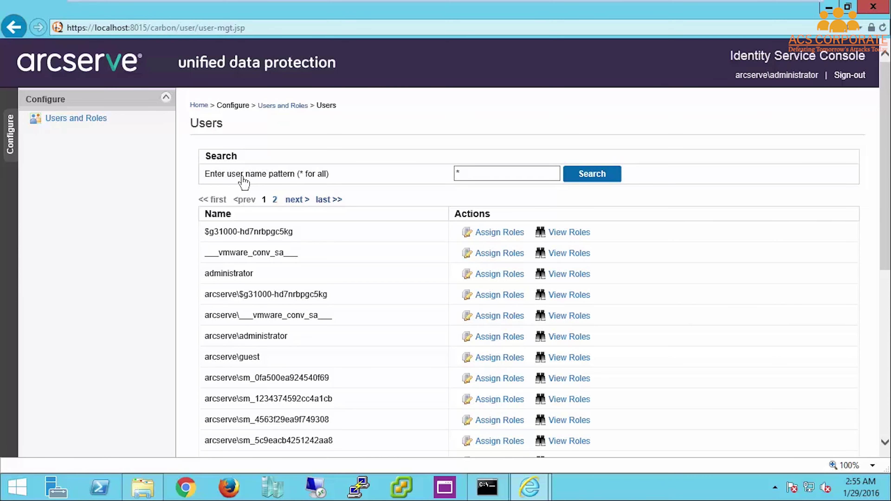
- Open the roles list and review the permissions assigned to the Backup role
left_click(283, 105)
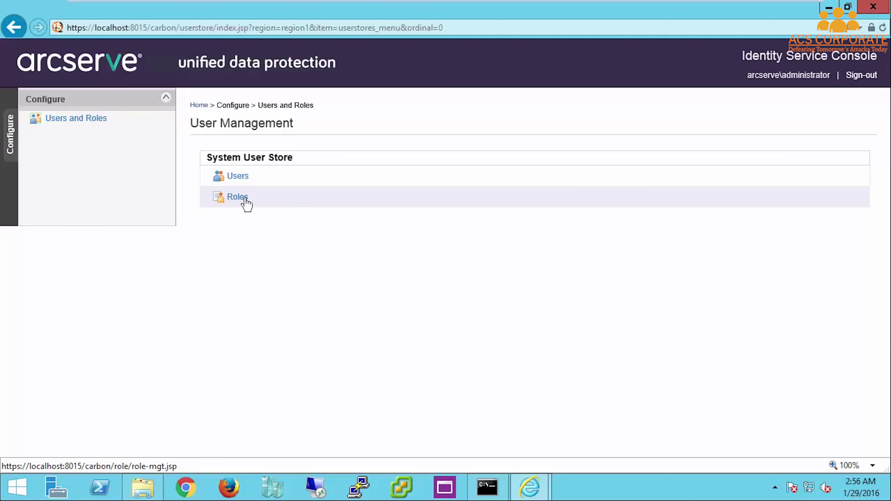
left_click(245, 199)
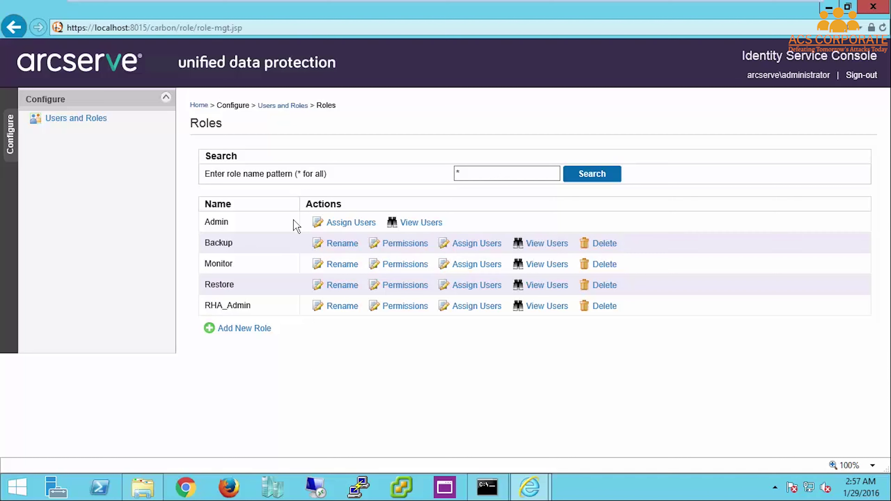
left_click(405, 250)
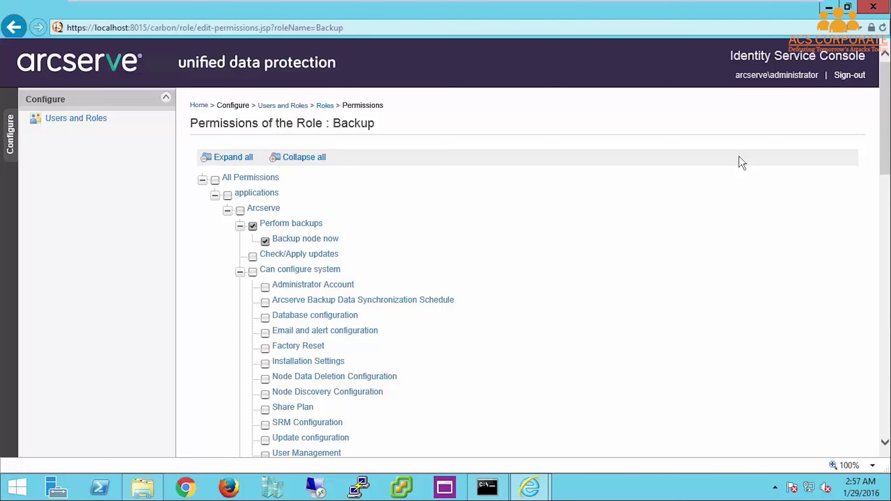
scroll(742, 164, "down", 8)
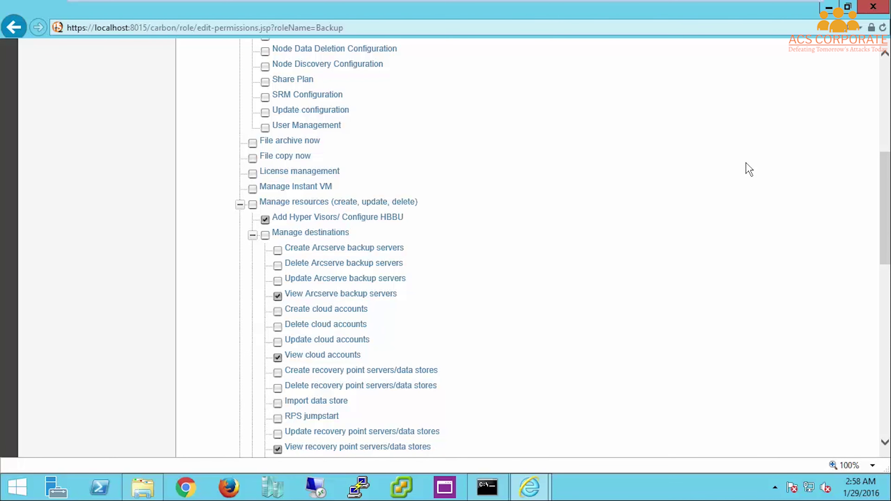
left_click_drag(886, 210, 886, 293)
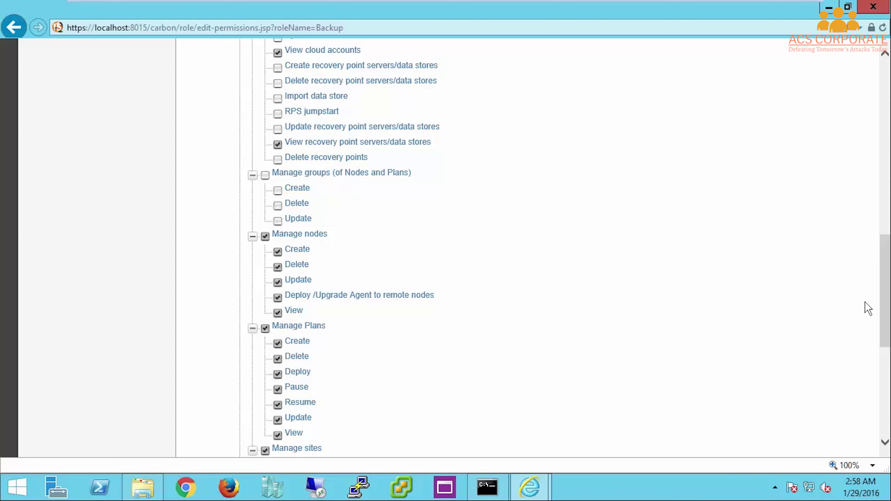
left_click_drag(886, 306, 882, 347)
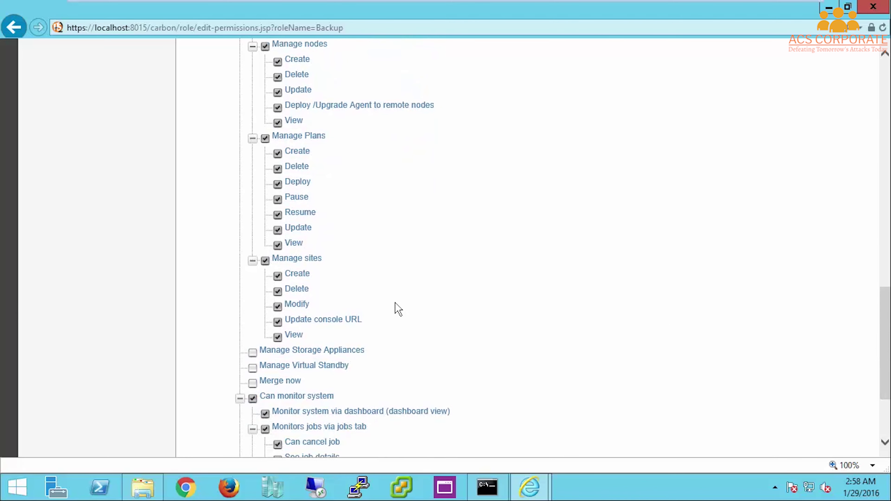
left_click_drag(886, 338, 890, 368)
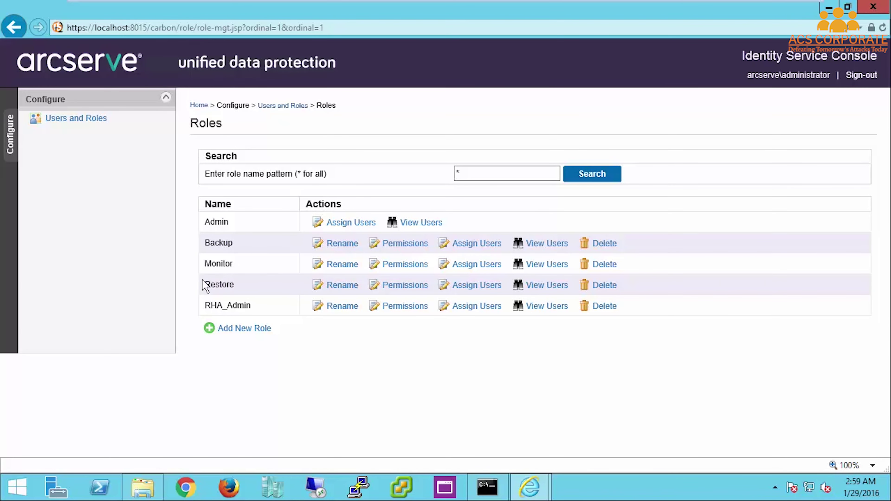
- Review the permissions assigned to the Restore role and return to the roles list without updating it
left_click(399, 287)
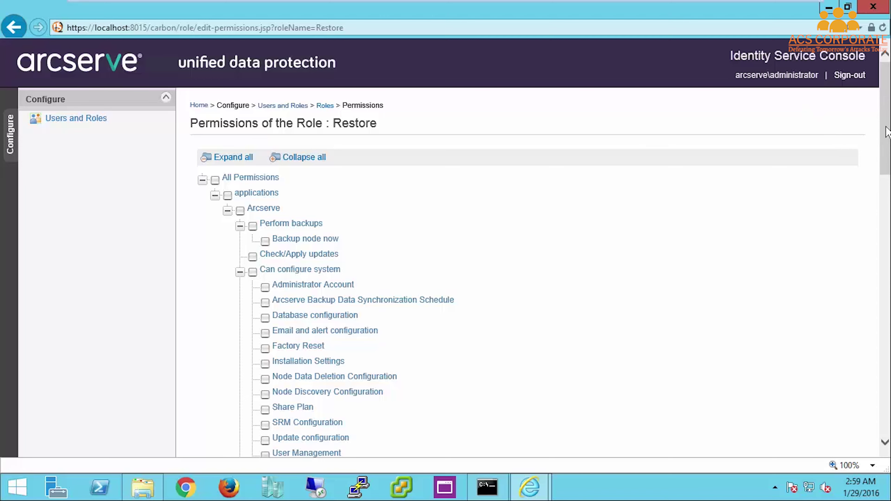
left_click_drag(883, 138, 887, 195)
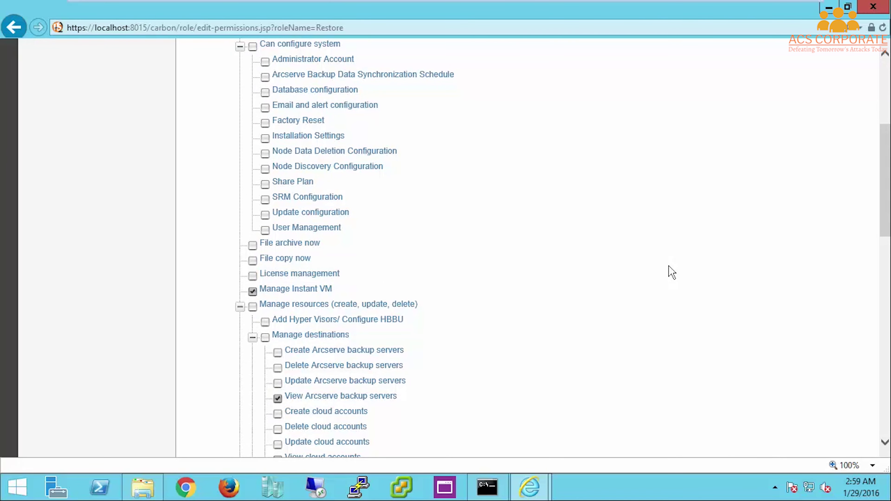
left_click_drag(886, 209, 889, 268)
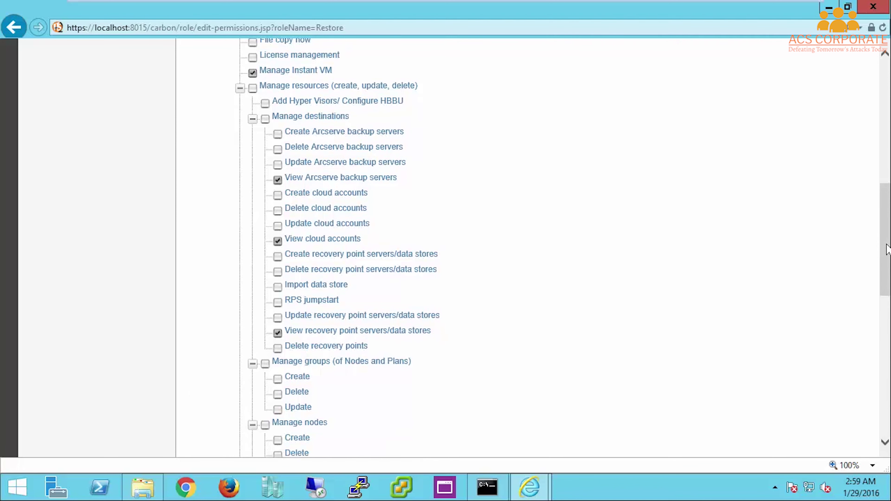
left_click_drag(884, 250, 885, 336)
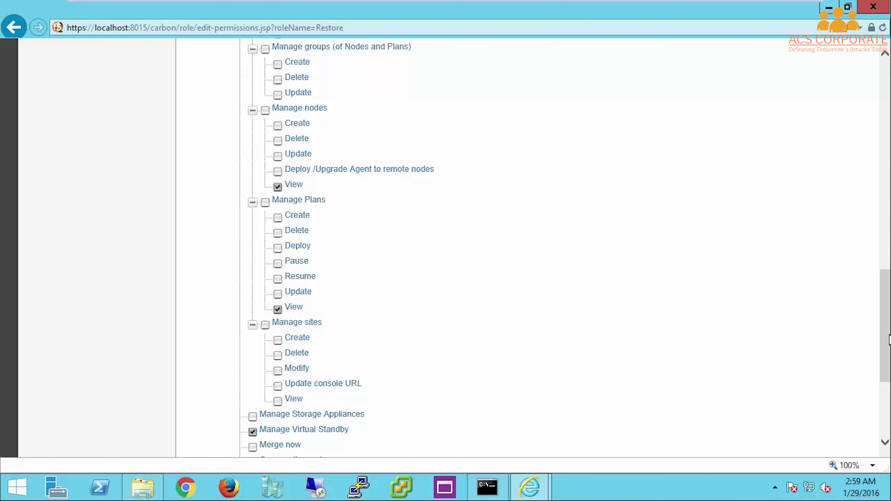
left_click_drag(888, 344, 887, 396)
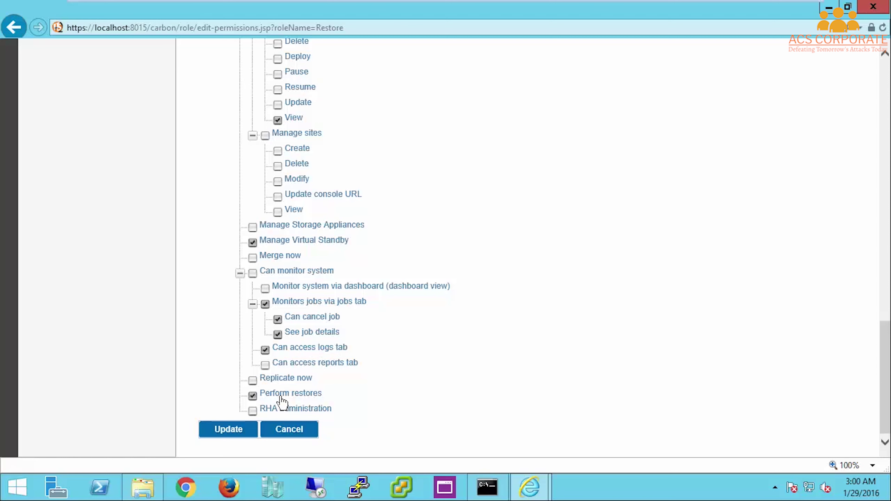
left_click(290, 430)
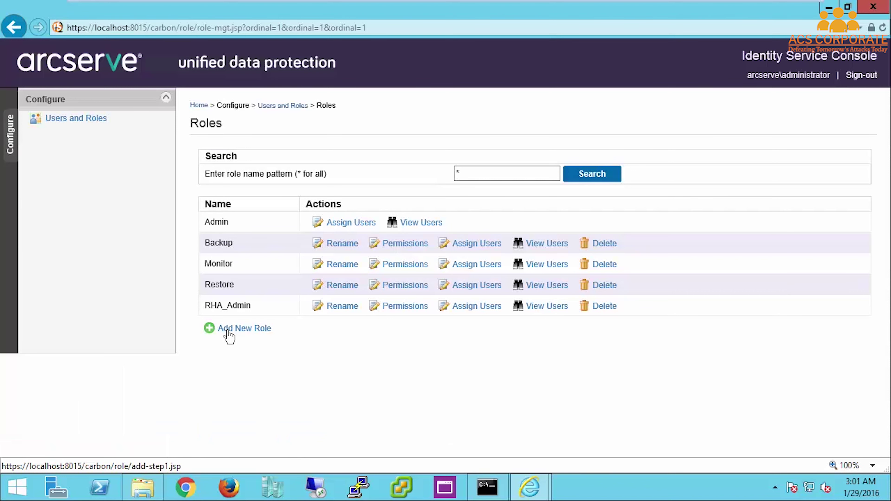
- Start a new role named Demo in the PRIMARY domain and proceed to its permission selection
left_click(230, 330)
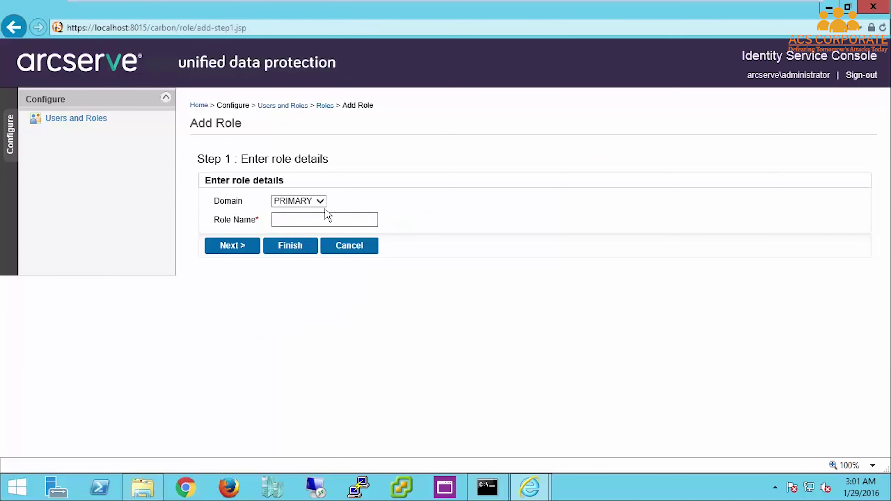
left_click(307, 219)
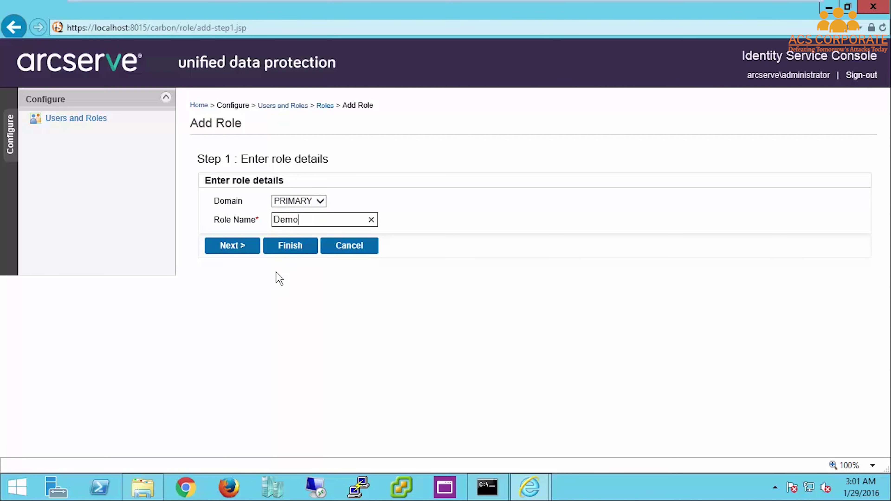
type("Demo")
left_click(241, 250)
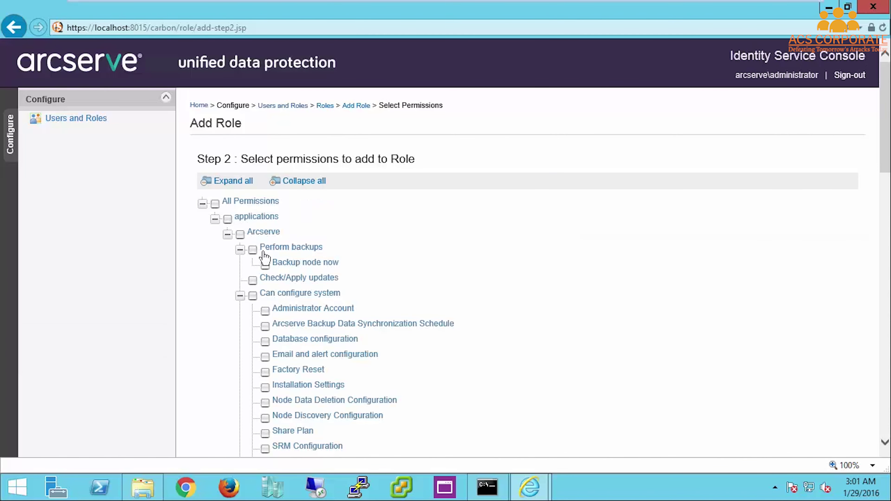
- Collapse the permission groups for an overview, and examine the permissions under Perform backups and Can configure system
left_click(240, 250)
left_click(240, 280)
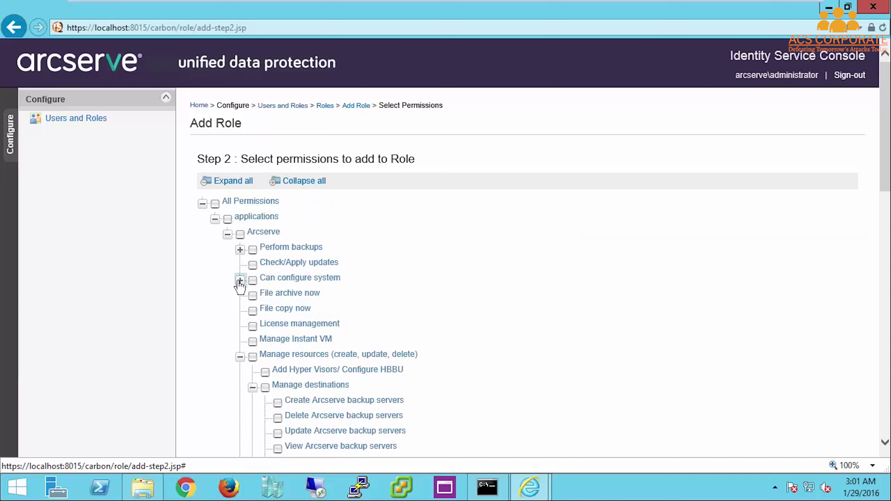
left_click(240, 357)
left_click(240, 418)
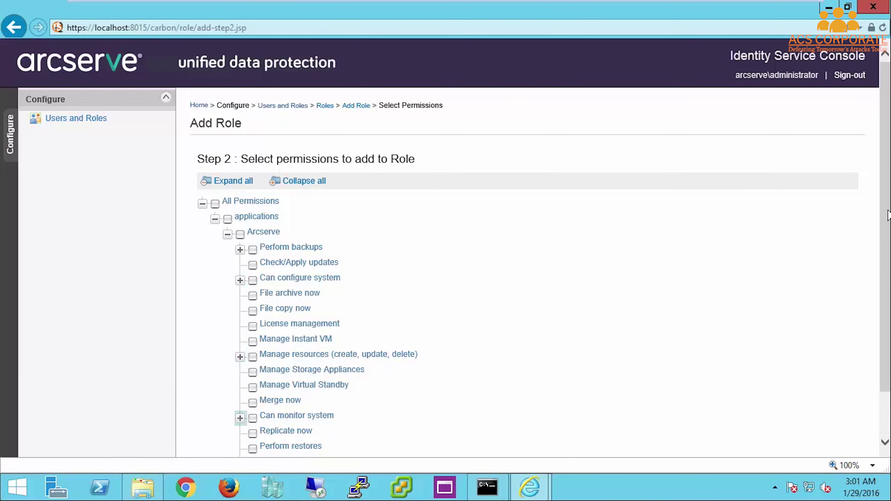
scroll(886, 216, "down", 2)
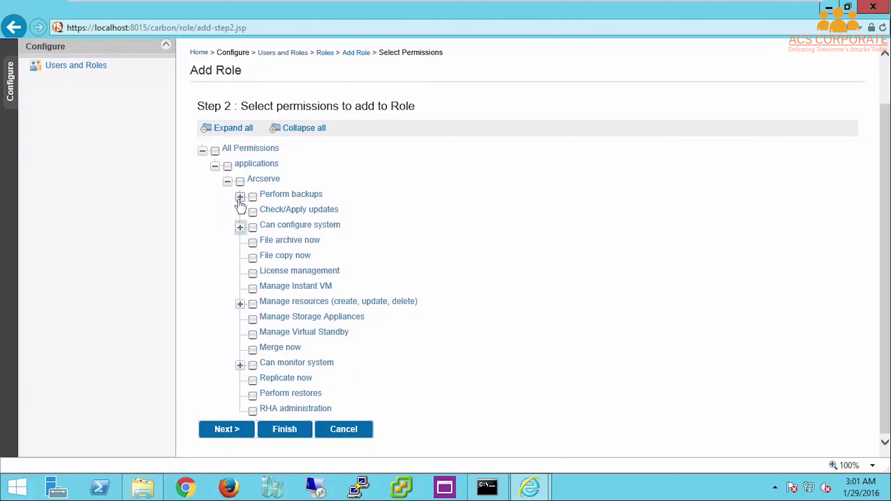
left_click(239, 197)
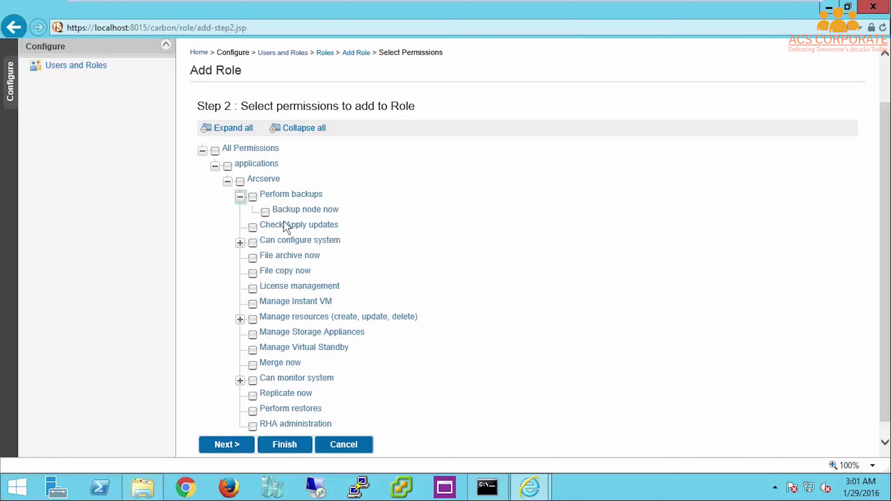
left_click(240, 242)
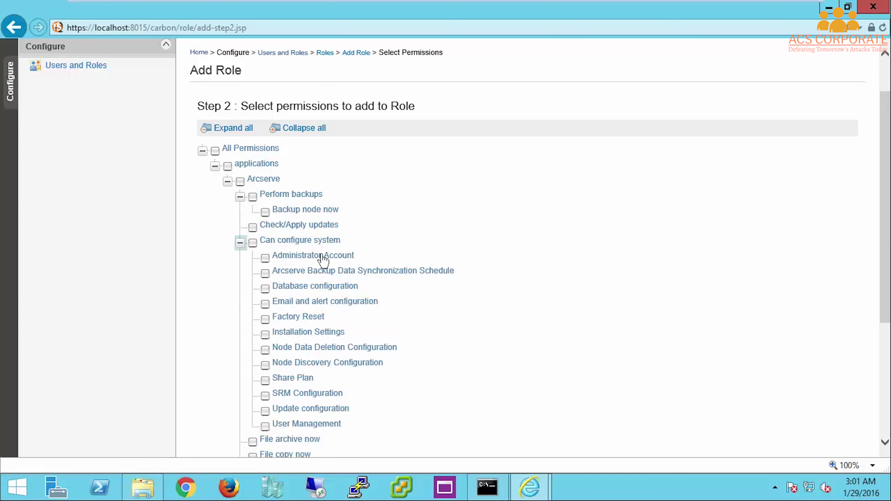
- Try selecting the Perform backups, Installation Settings, Factory Reset and Arcserve Backup Data Synchronization Schedule permissions for the new role
left_click(252, 197)
left_click(252, 197)
left_click(265, 335)
left_click(264, 319)
left_click(265, 273)
left_click(265, 335)
left_click(265, 319)
left_click(264, 273)
- Proceed to the new role's user selection with no permissions selected and review the user accounts available for assignment
scroll(267, 278, "down", 6)
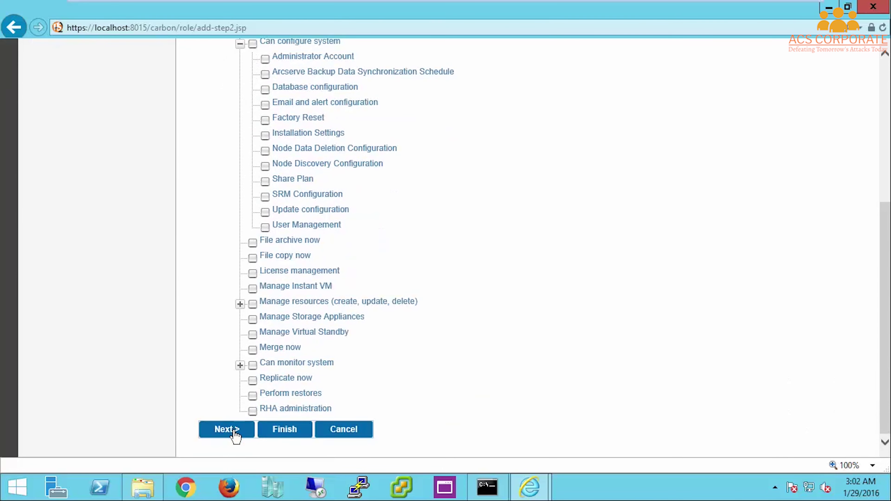
left_click(234, 432)
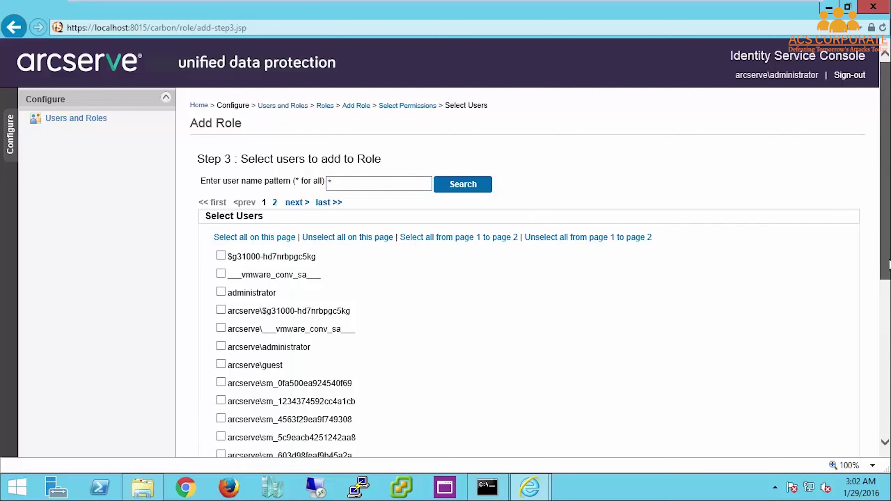
scroll(532, 224, "down", 10)
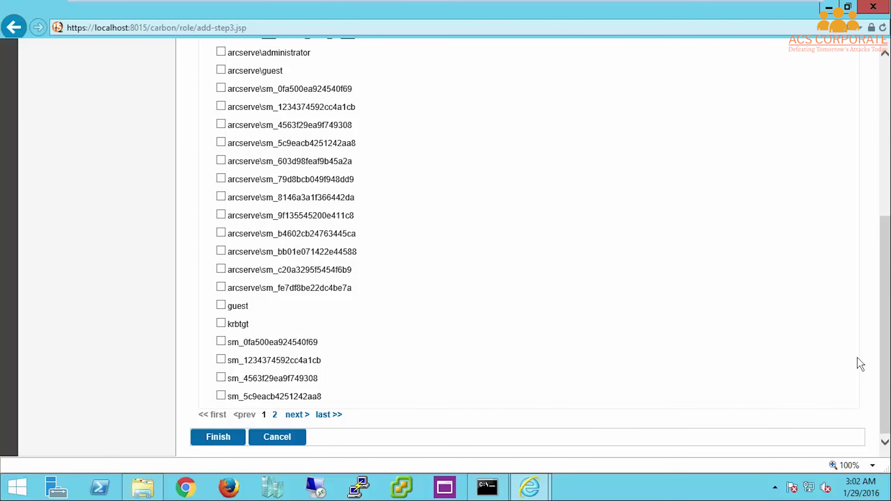
left_click_drag(883, 400, 882, 246)
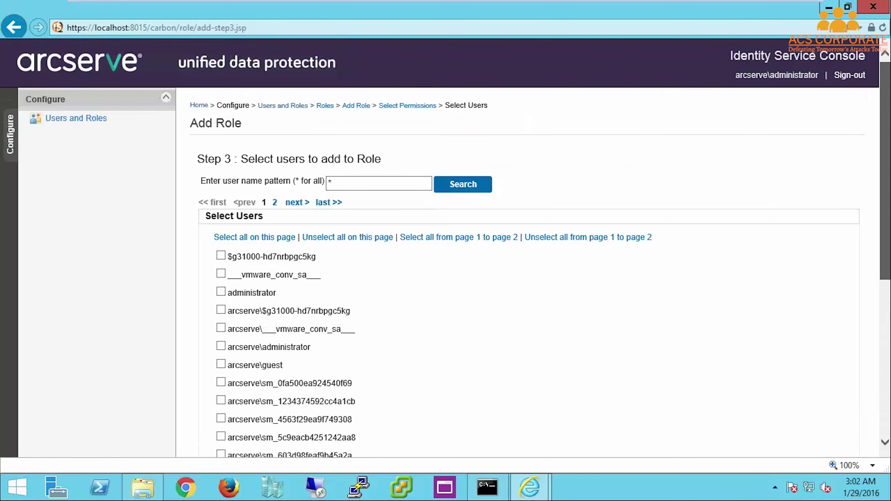